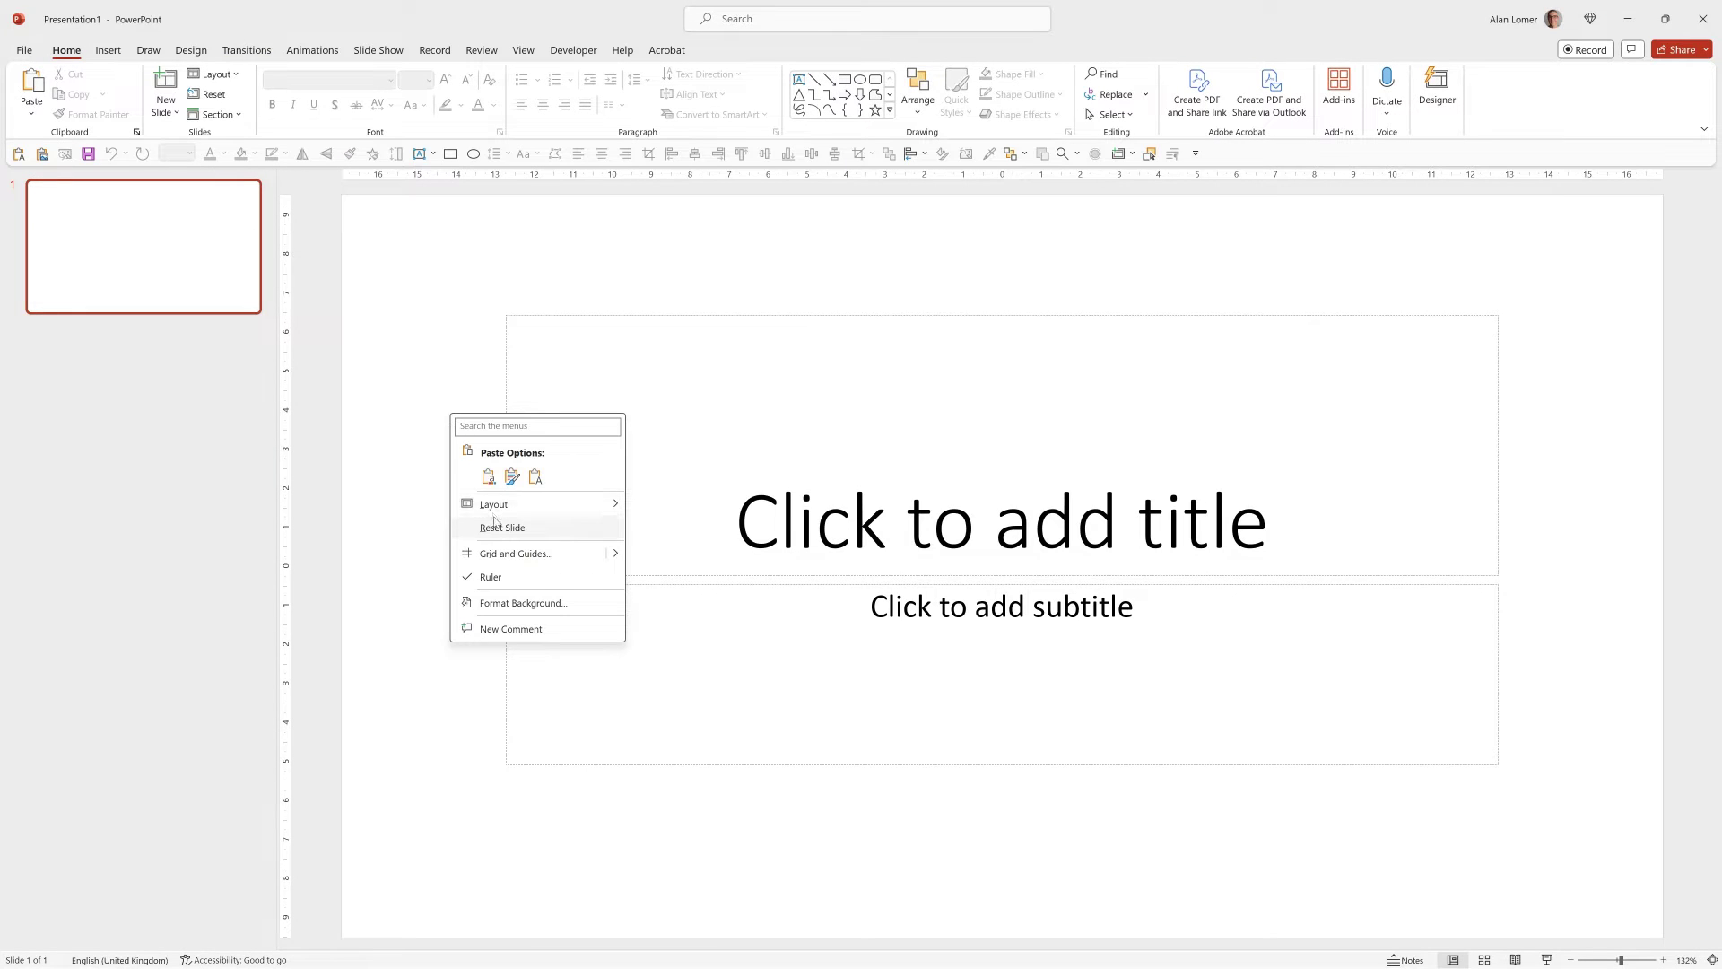
Make the slide blank and fill its background with solid black through Format Background
mouse_move(493, 515)
click(673, 700)
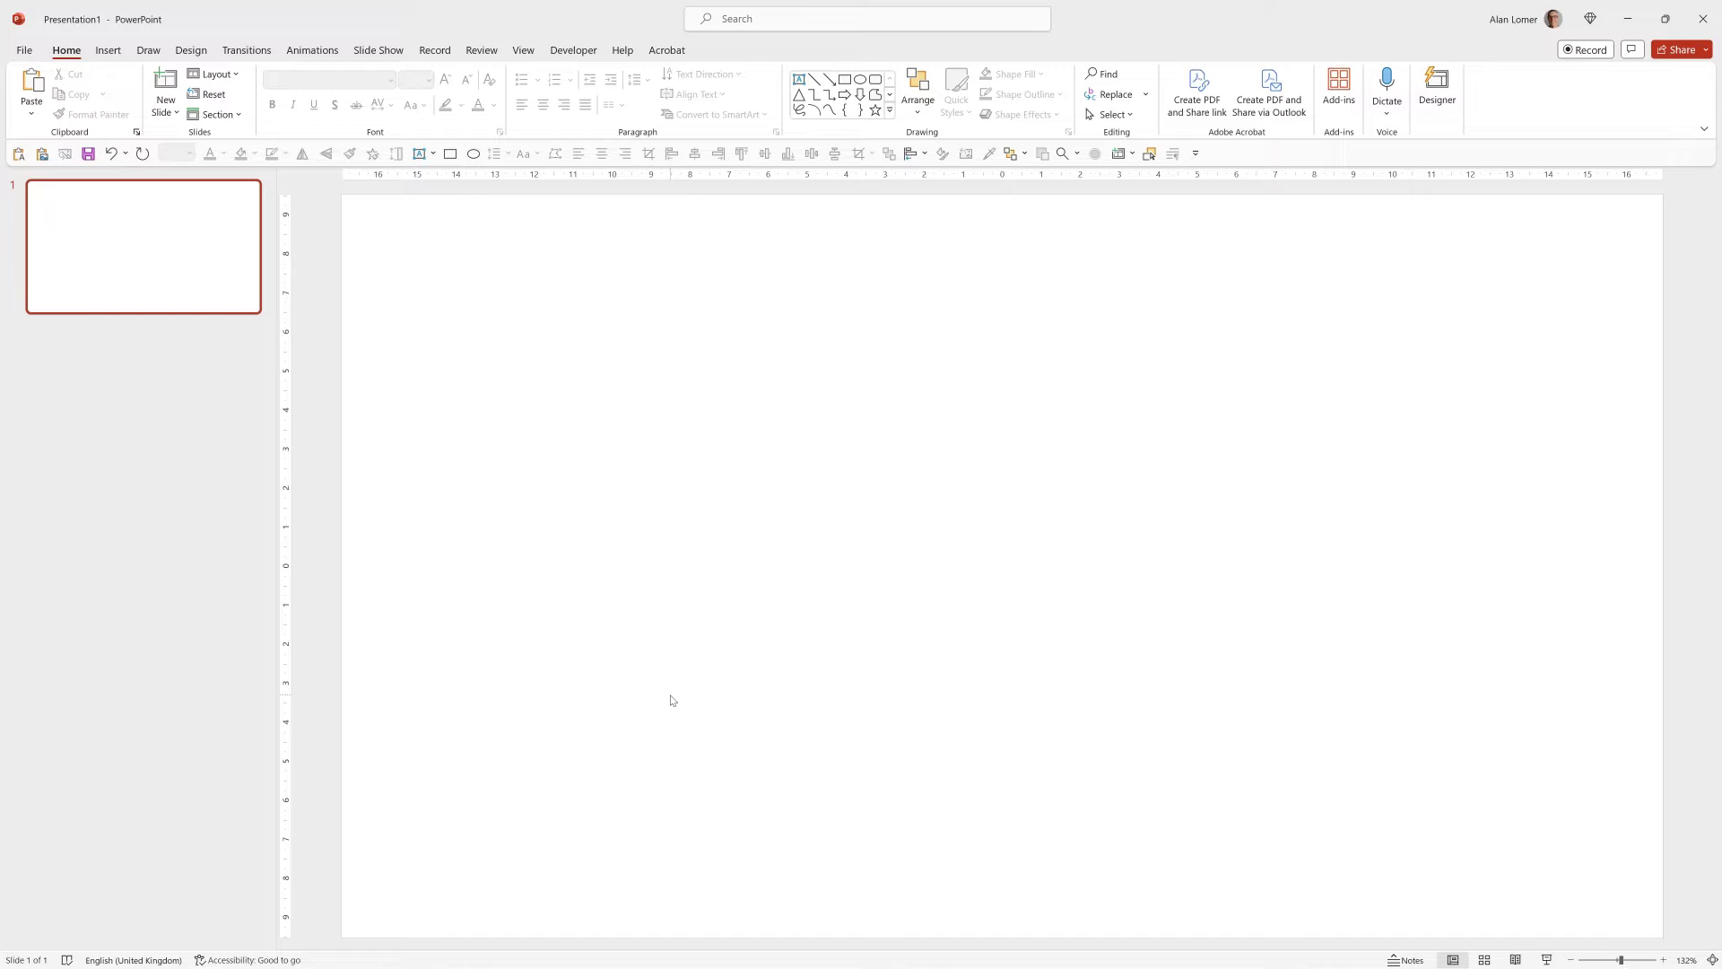
right_click(673, 700)
click(722, 885)
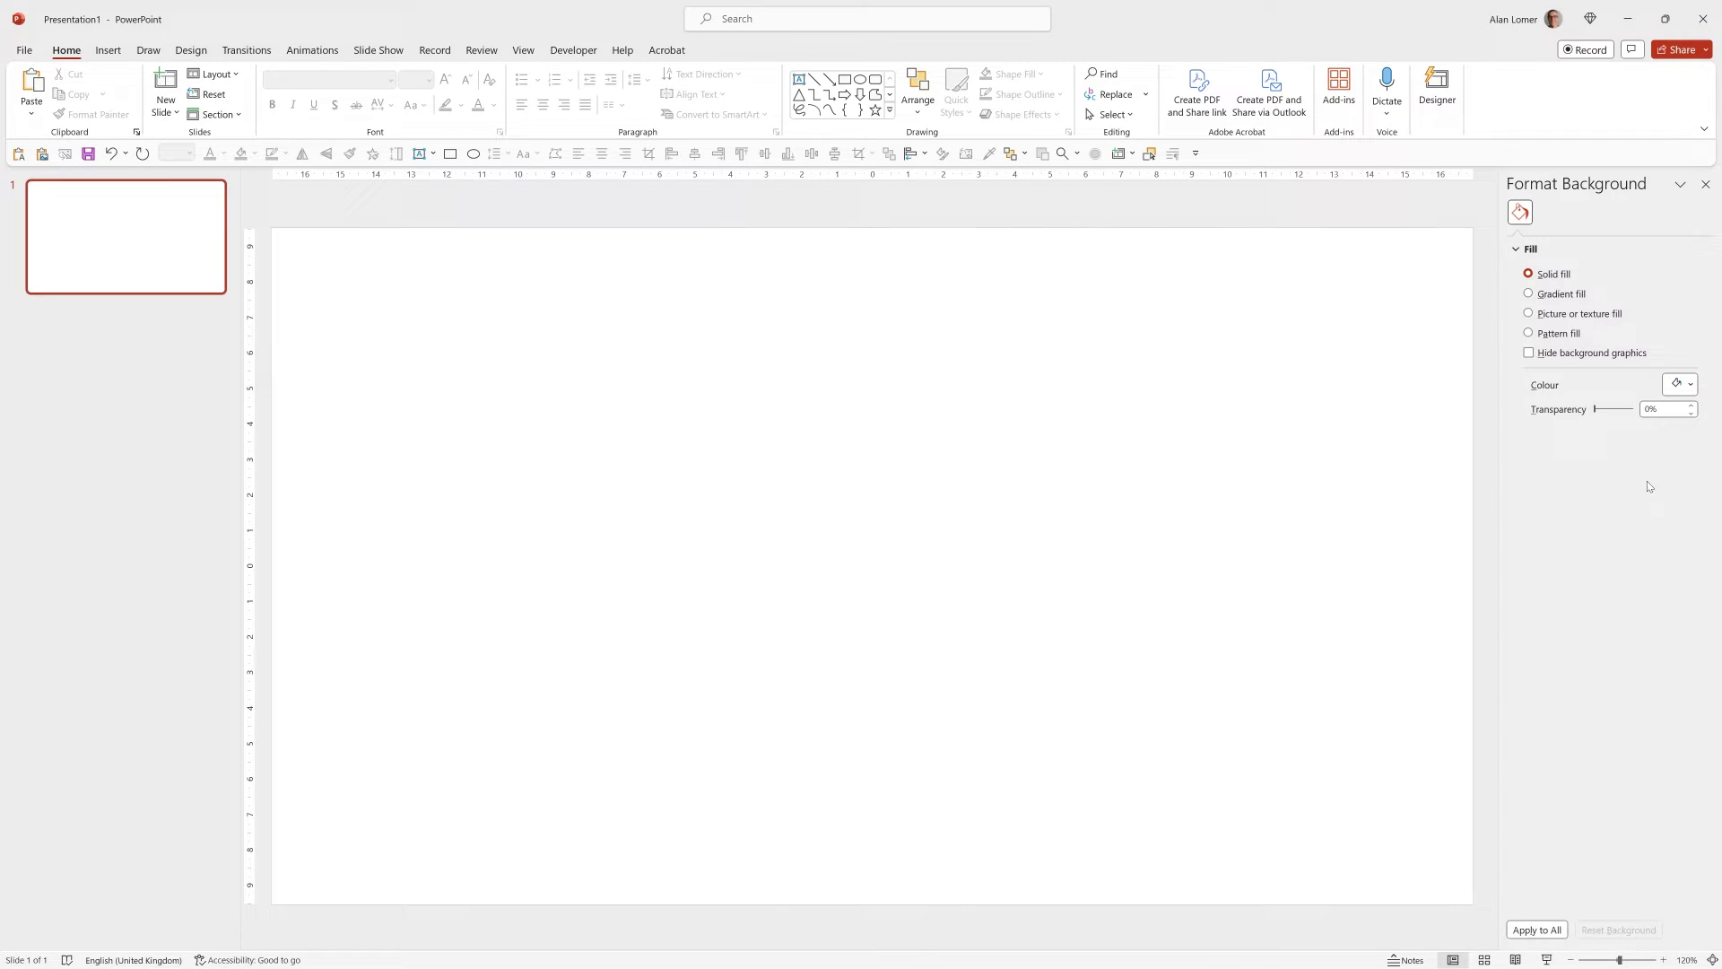
click(1678, 384)
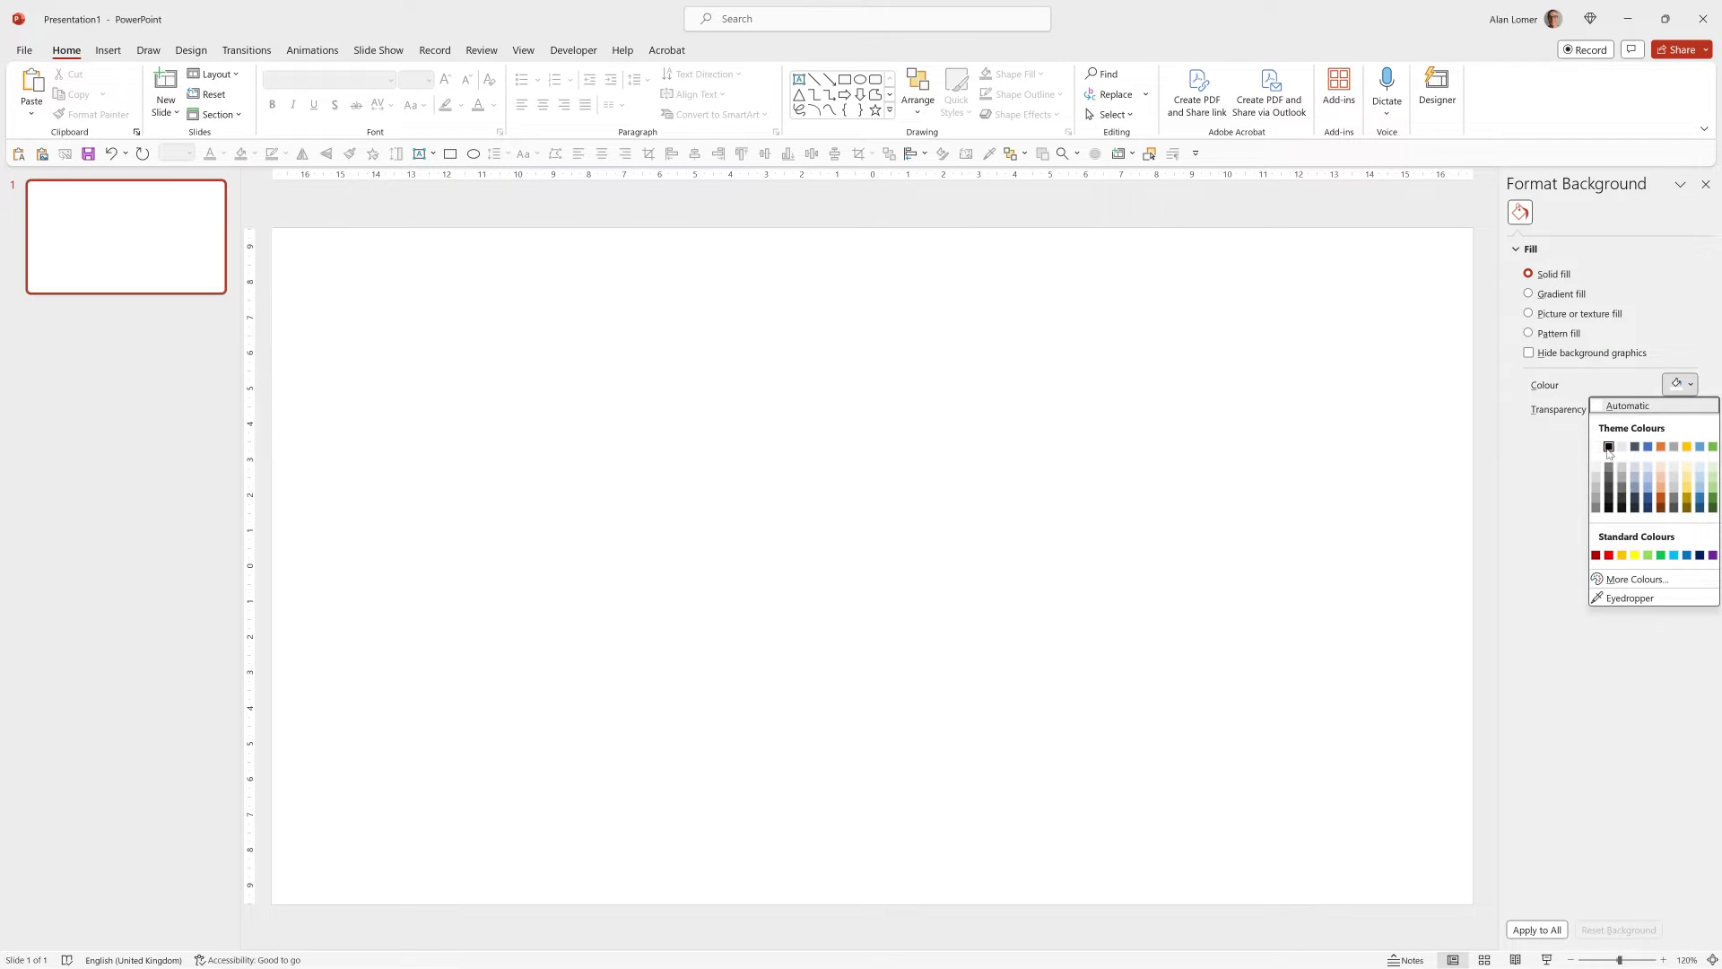
click(1609, 447)
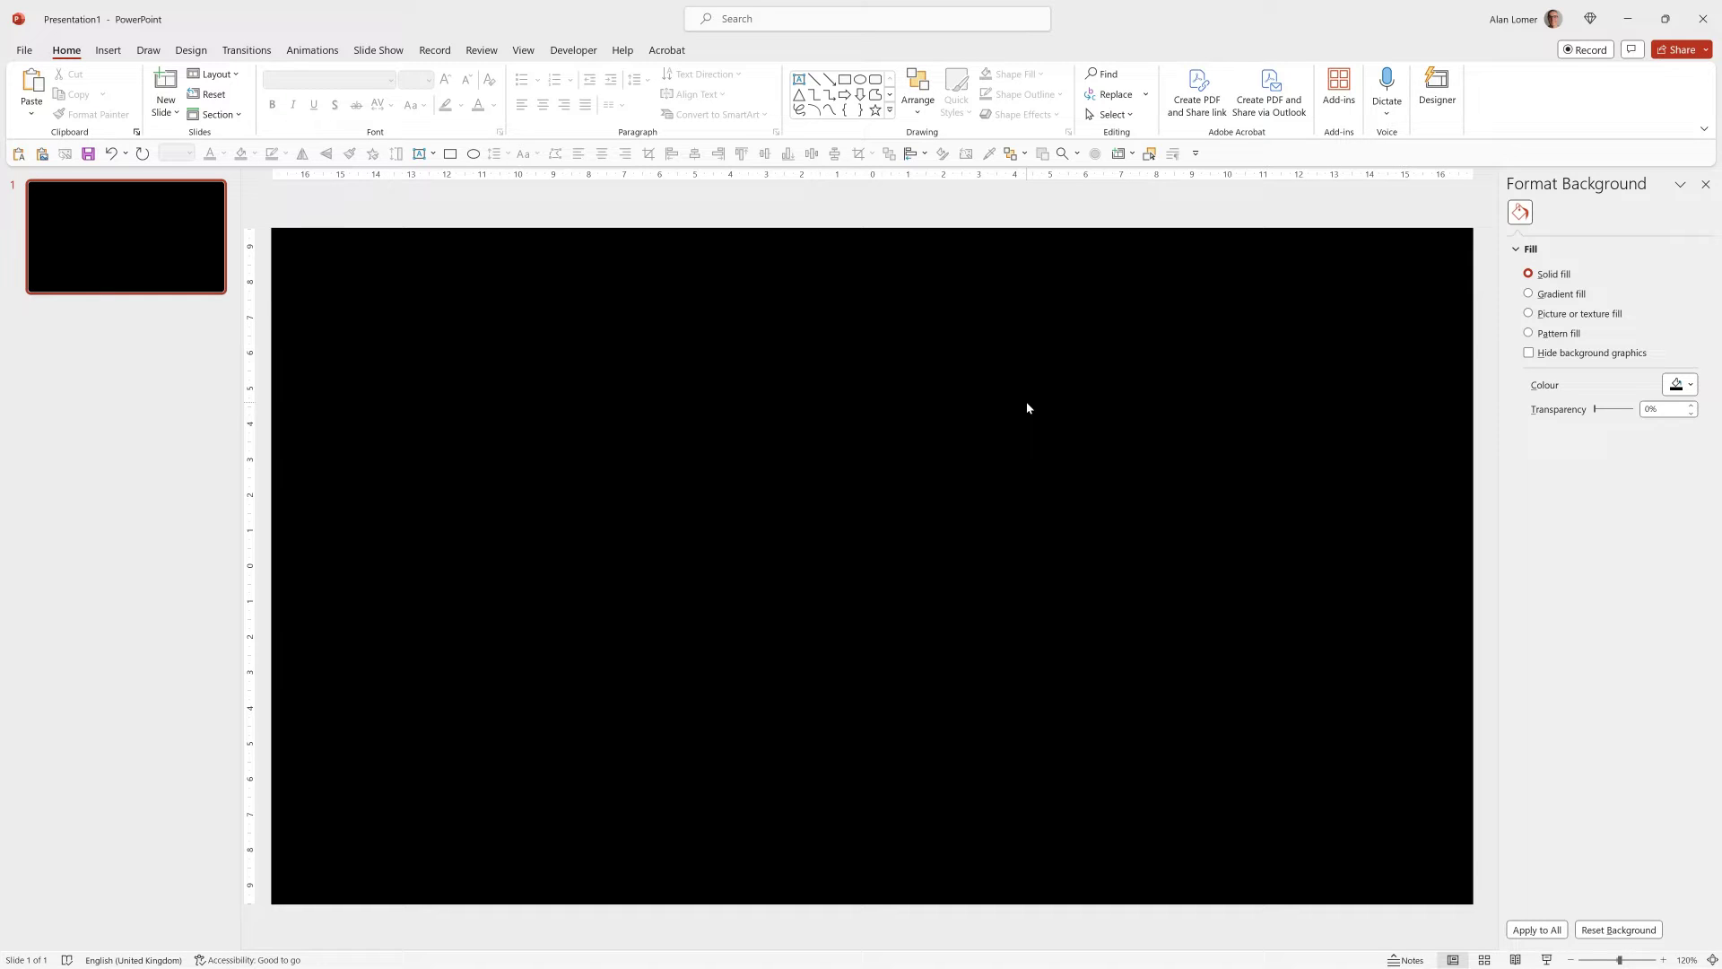
Insert a text box with white text reading 'New product announcement'
click(798, 81)
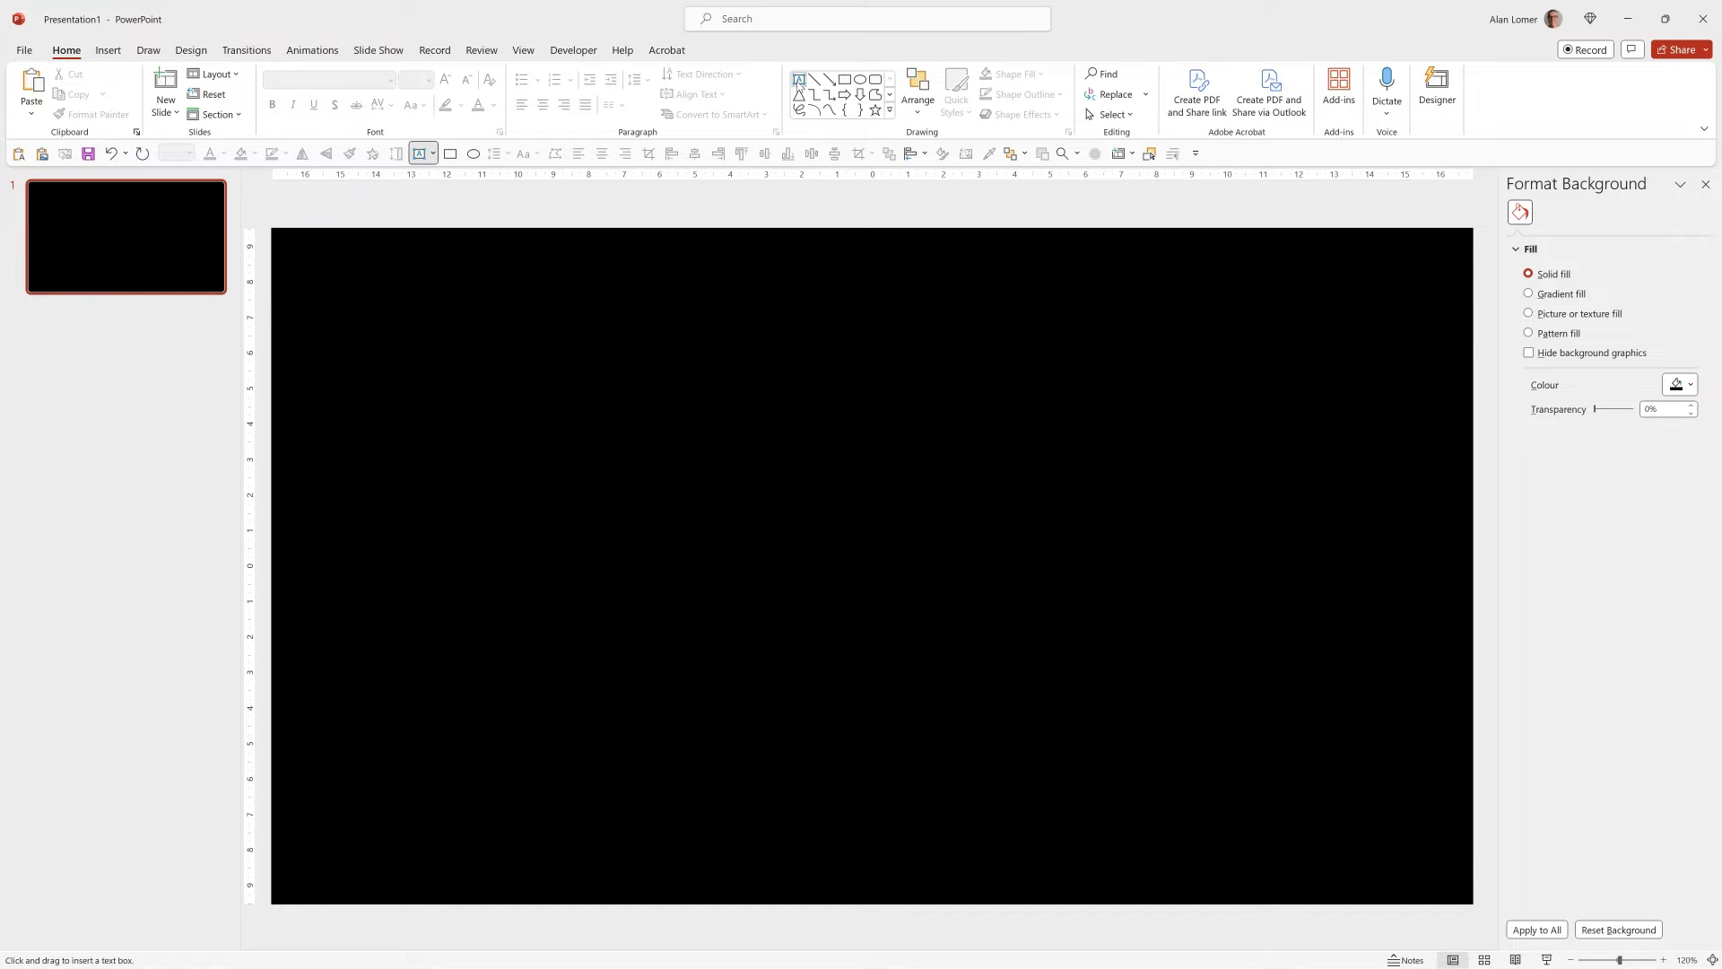
click(557, 572)
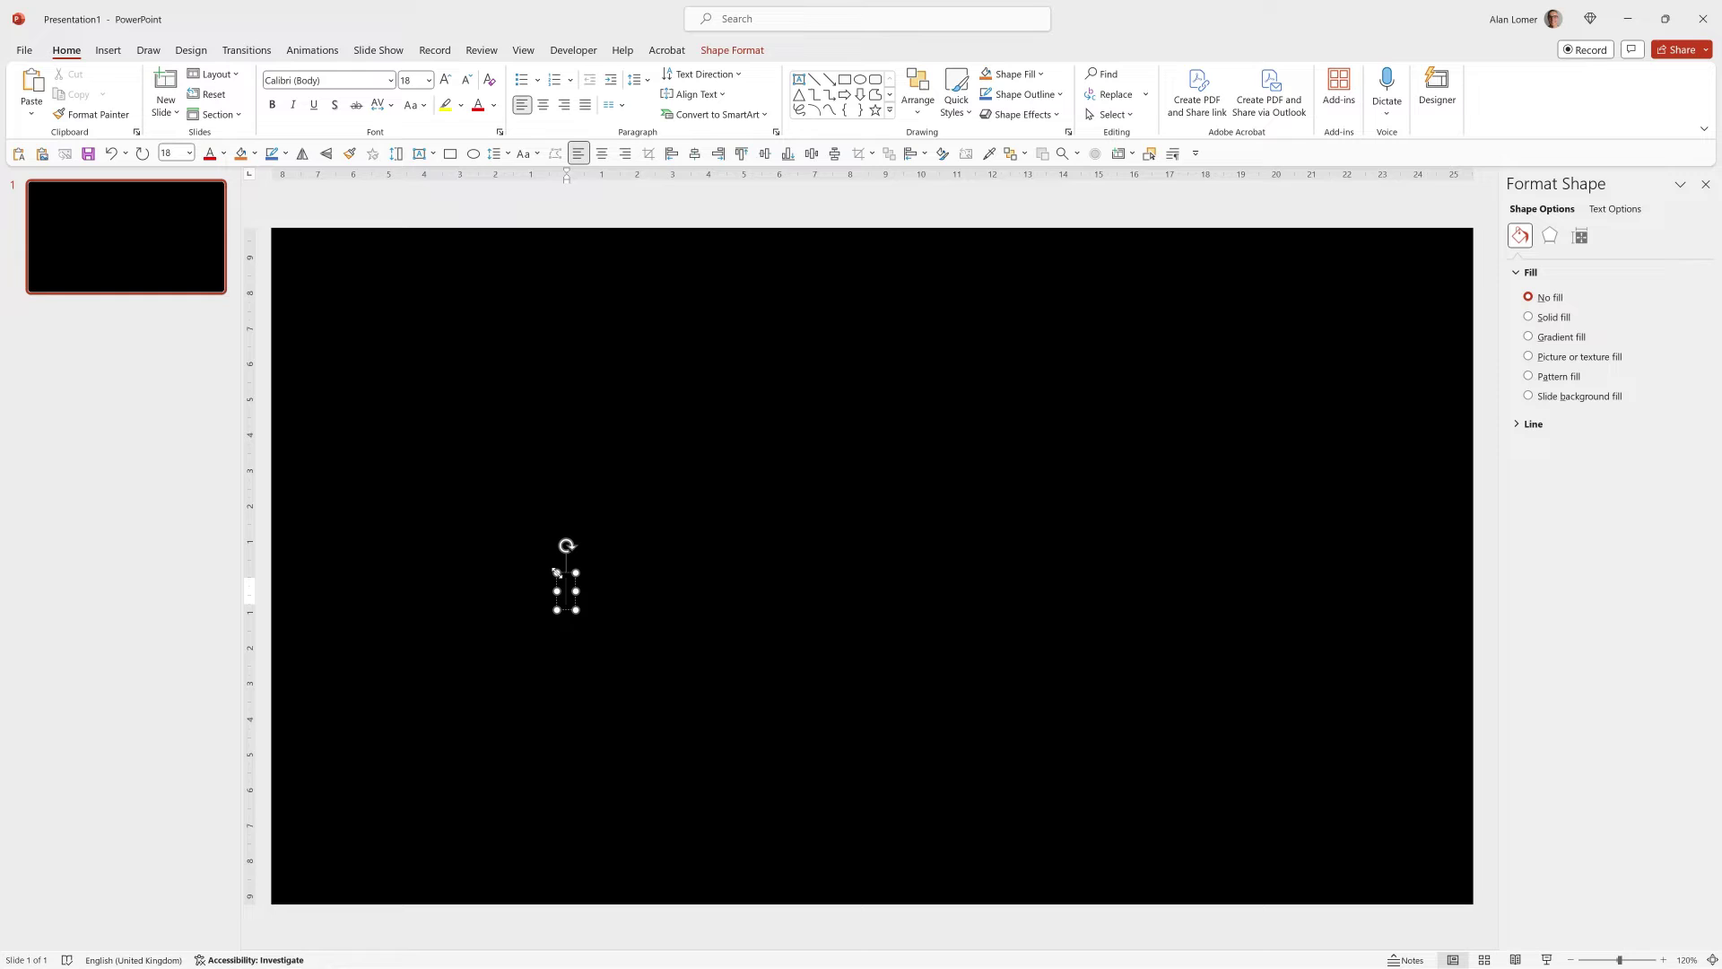
click(493, 105)
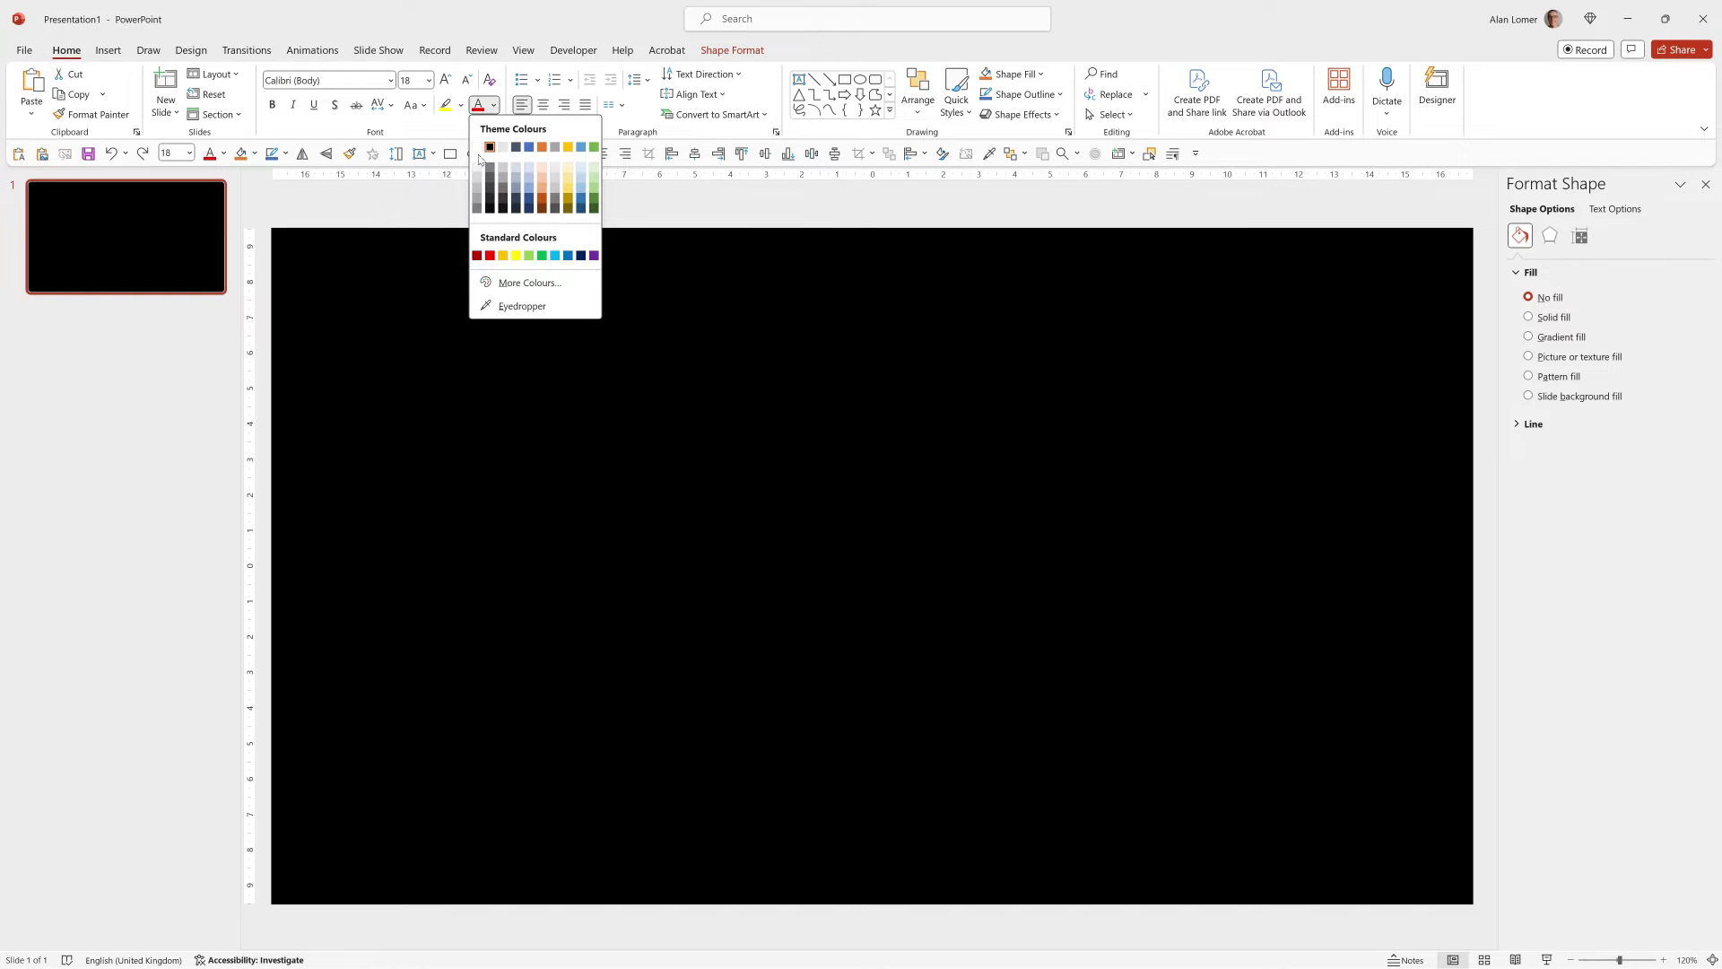
click(477, 147)
text(New product announcement)
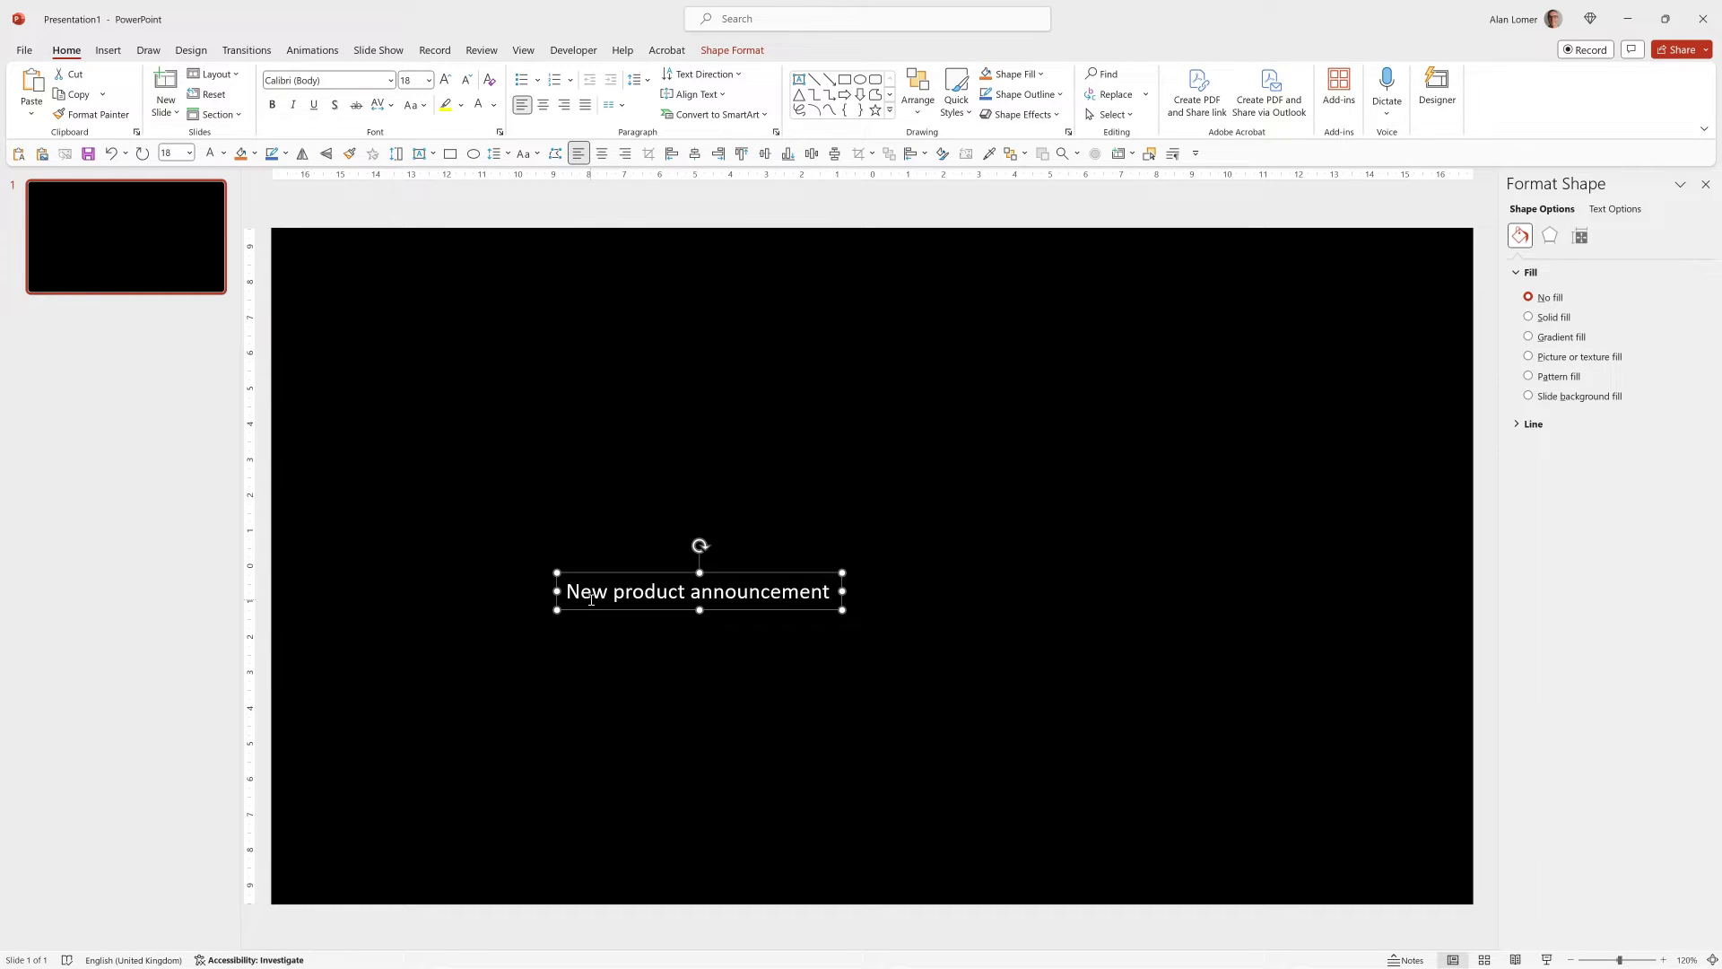
Set the line to Figtree 54 pt and centre the box horizontally and vertically
key(ctrl+a)
click(321, 80)
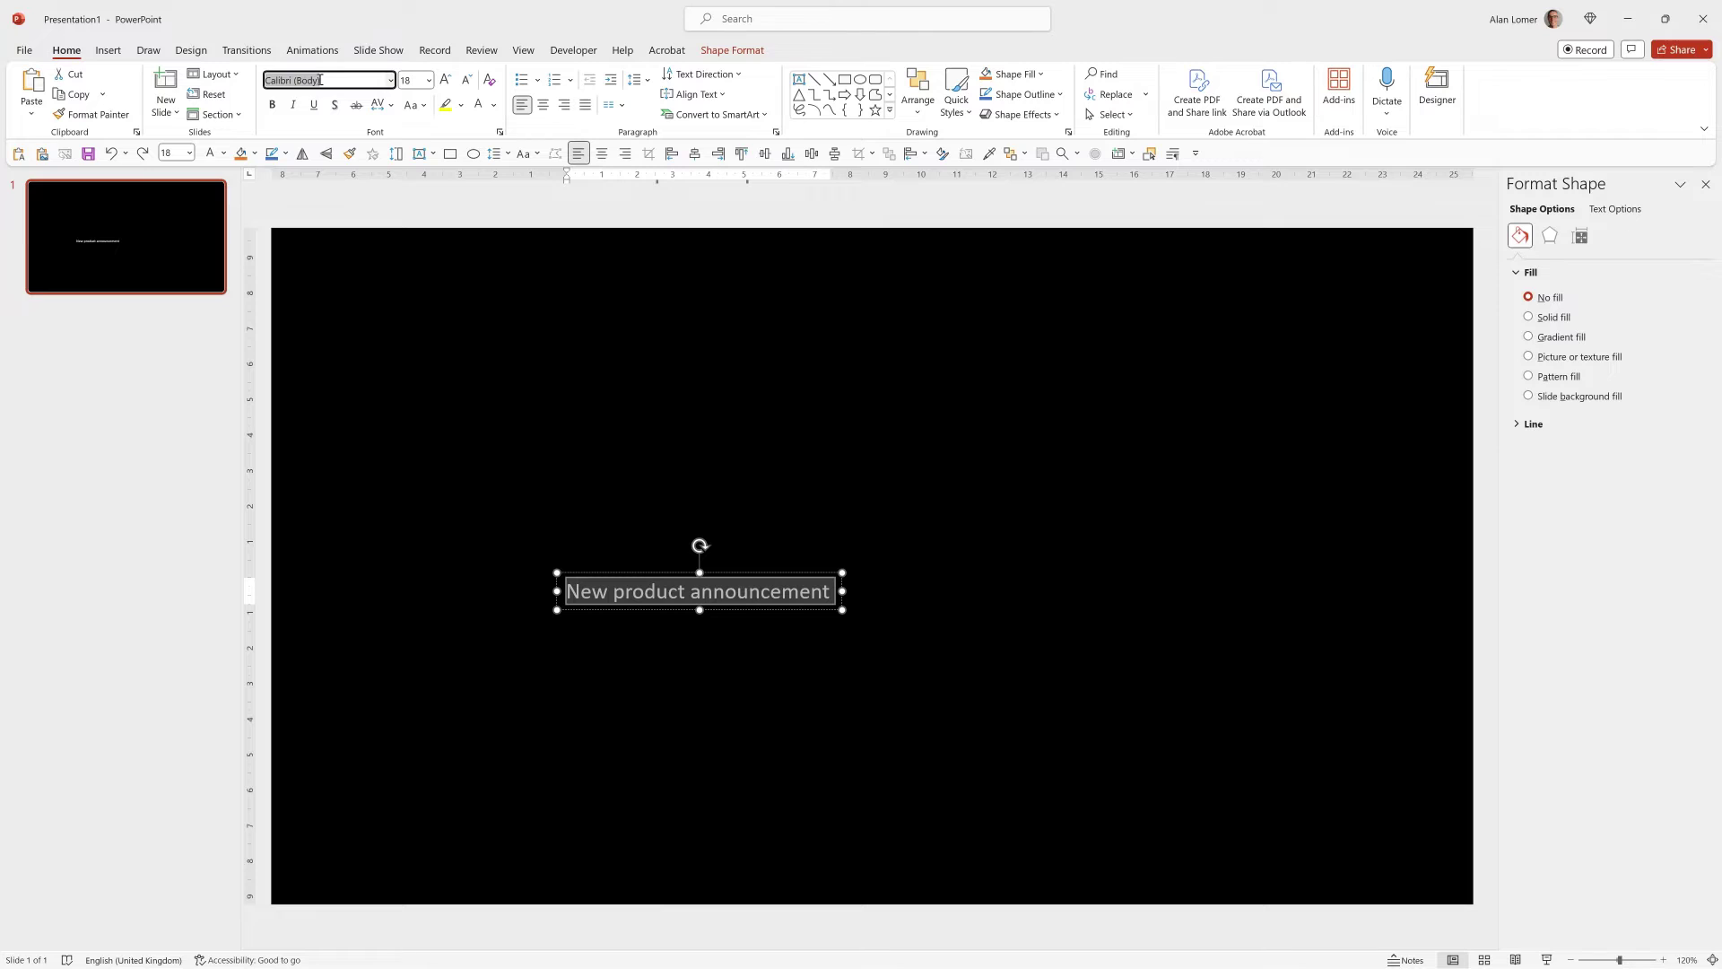
text(Figtree)
key(Tab)
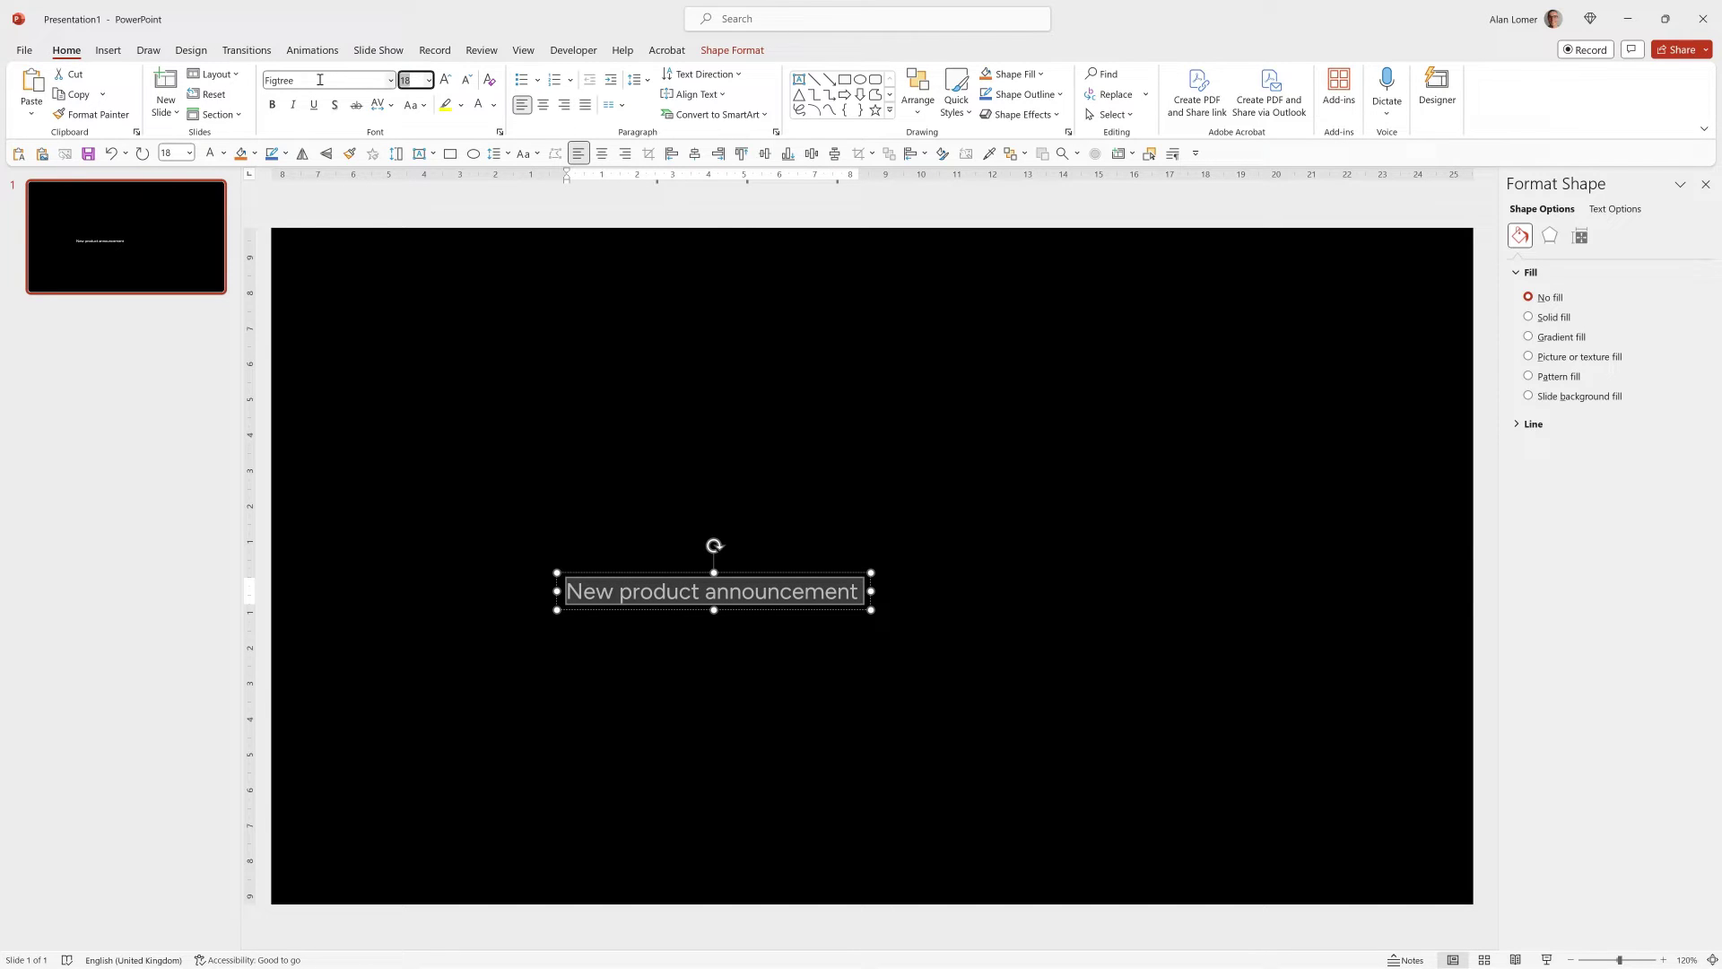
text(54)
key(Return)
click(695, 159)
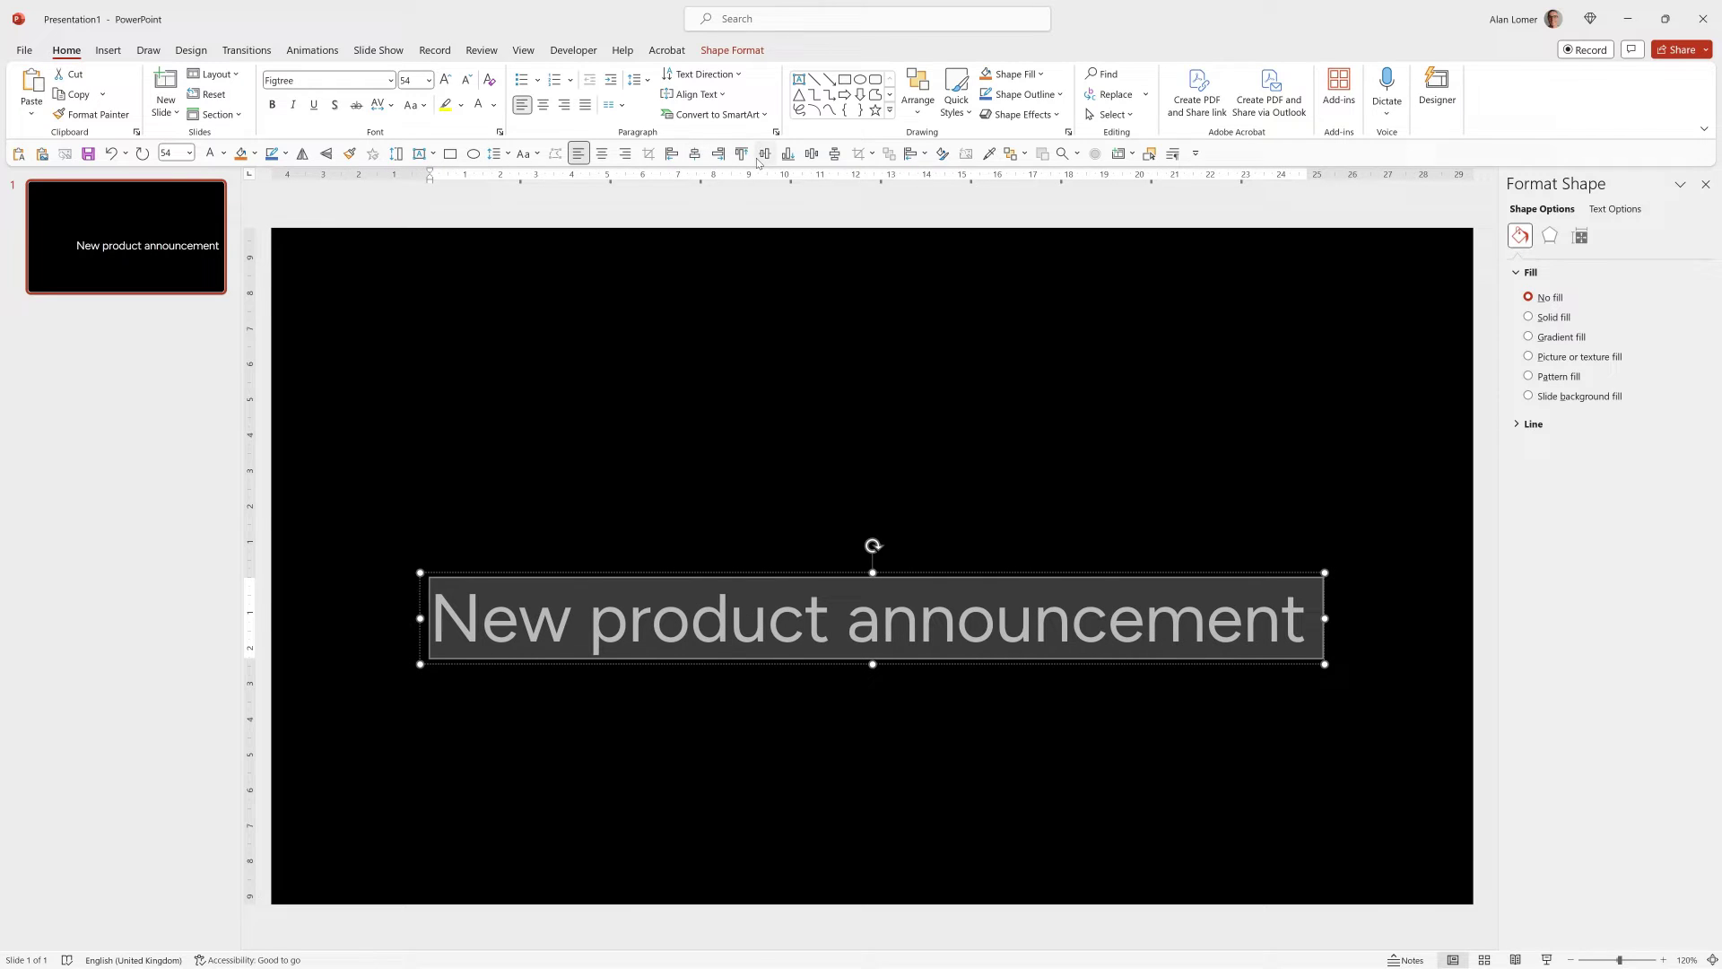
click(760, 159)
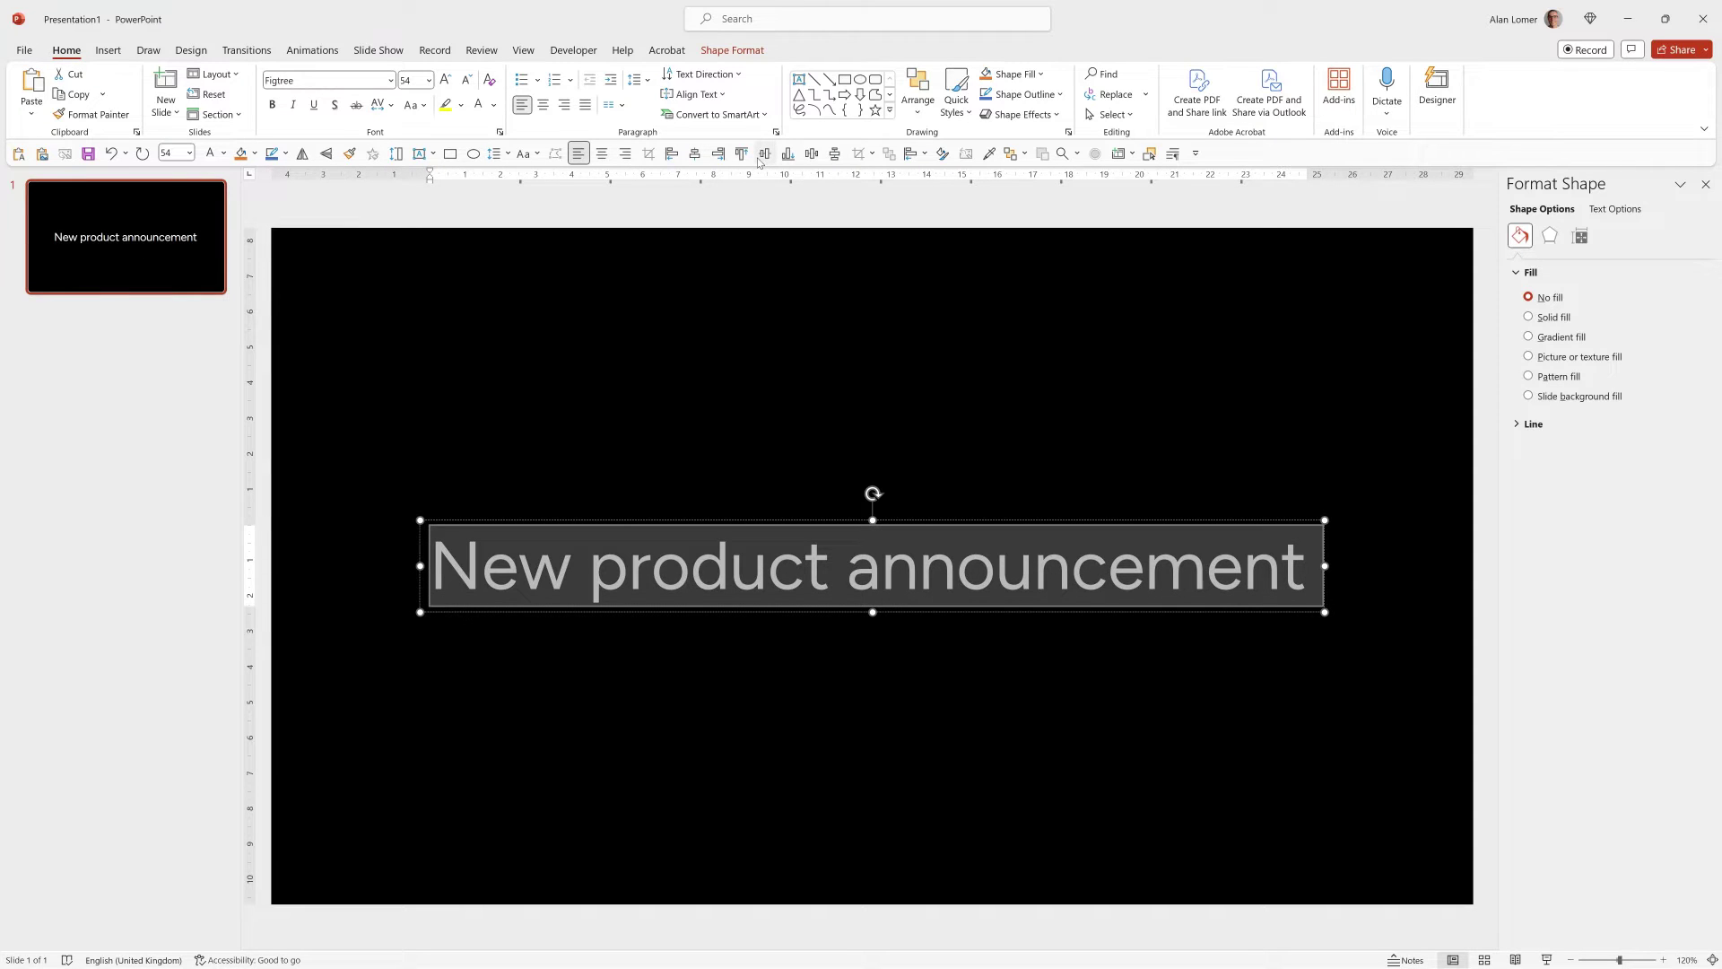
Apply a gradient fill to the 'New product announcement' text box via Format Shape
click(1085, 403)
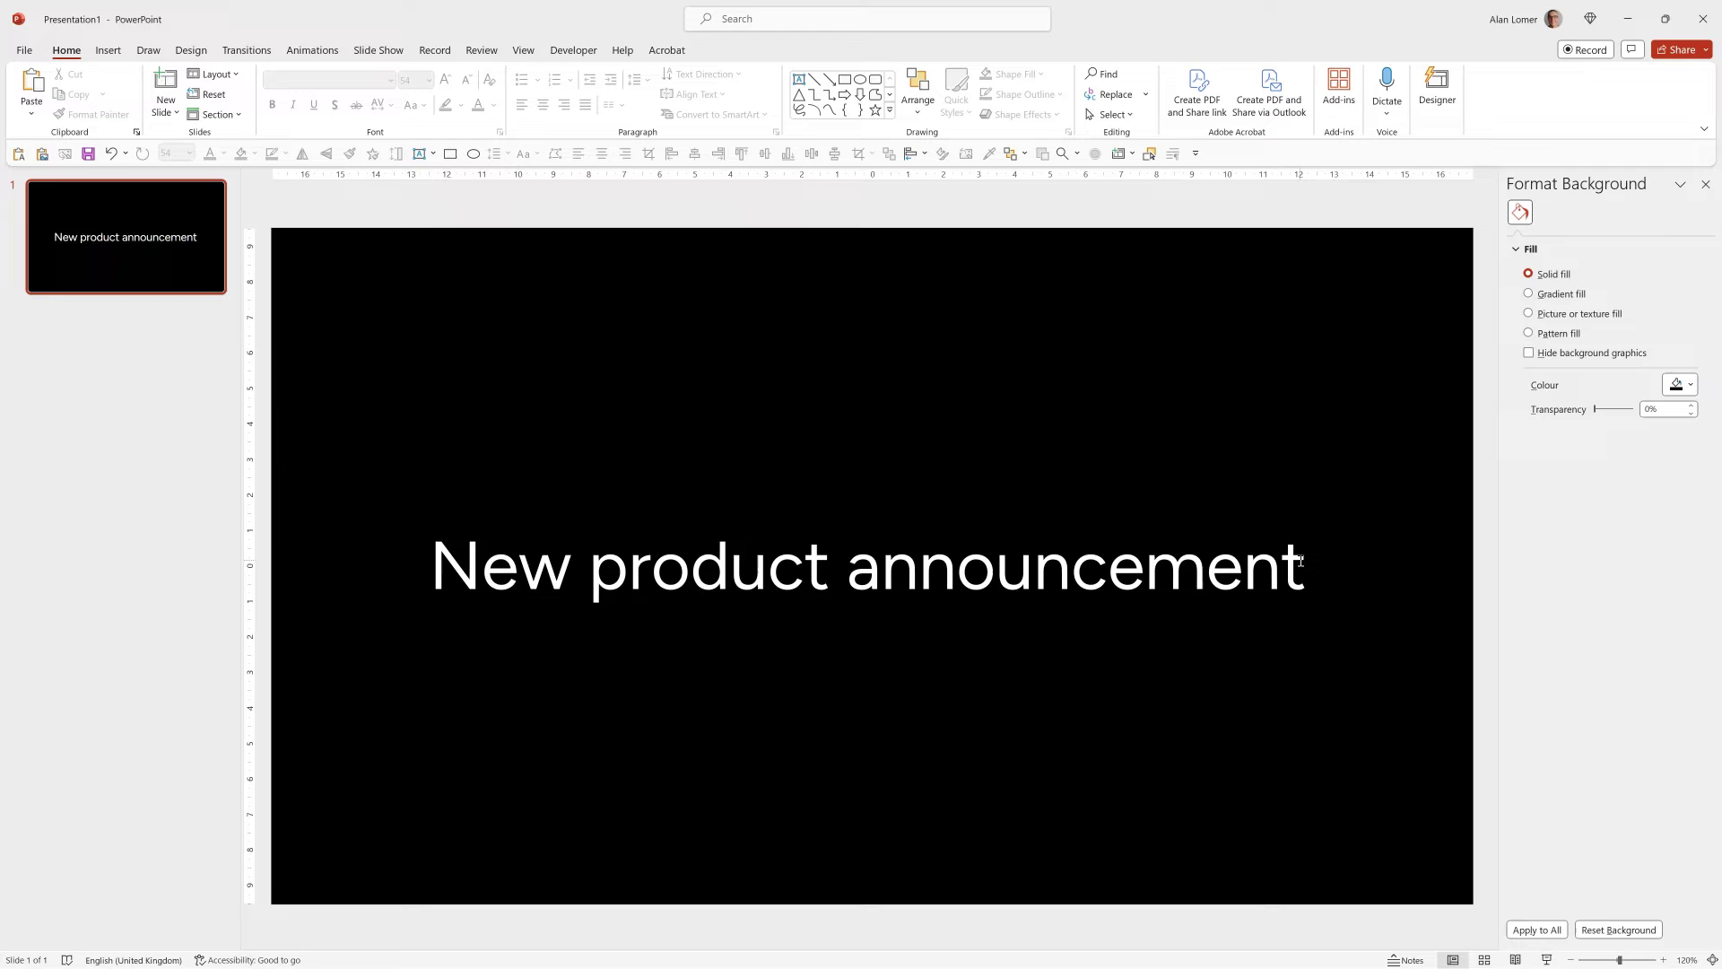
click(1300, 560)
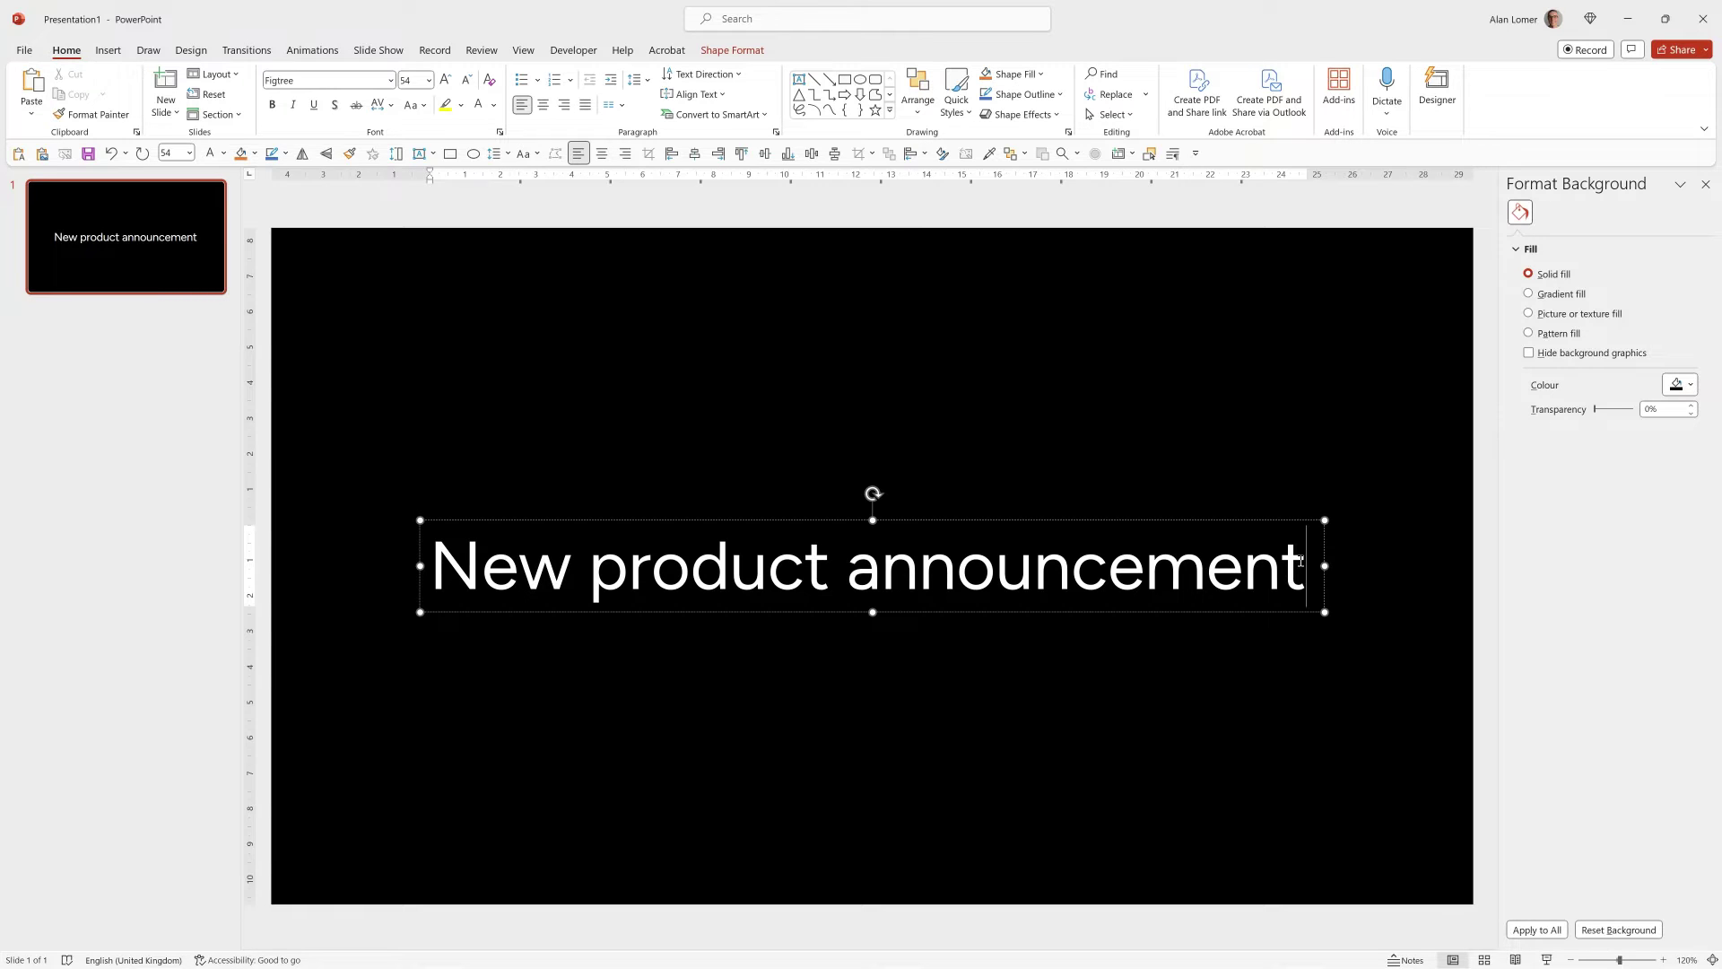
right_click(1092, 521)
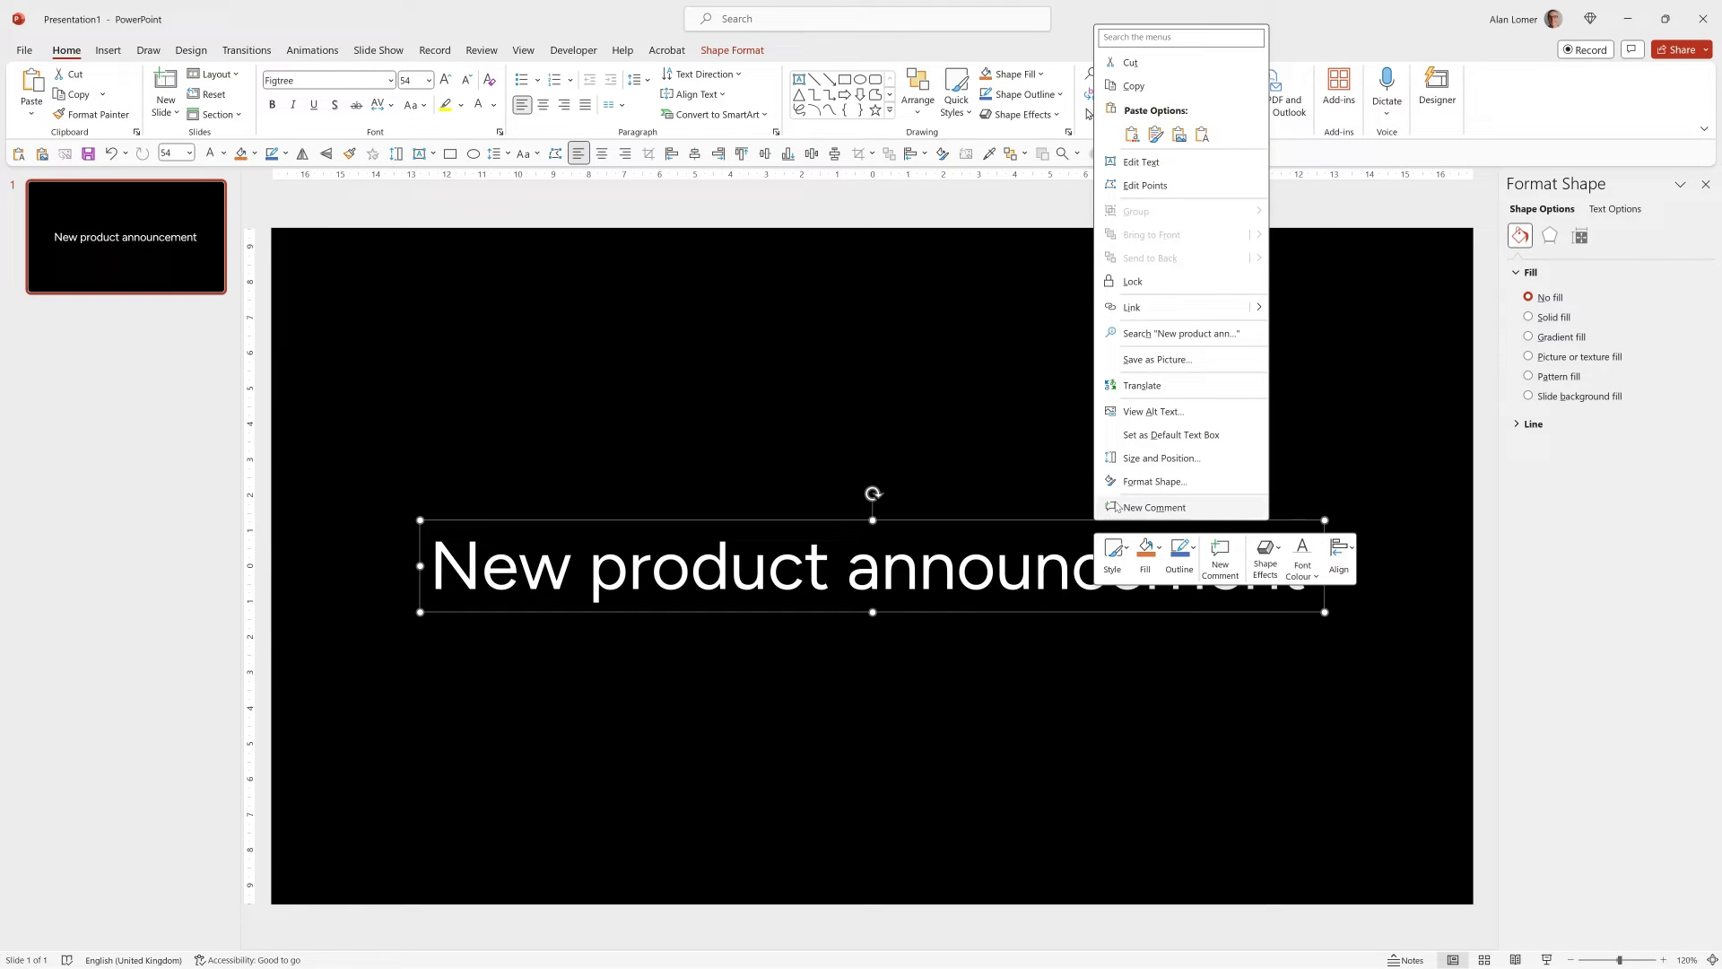
click(1132, 481)
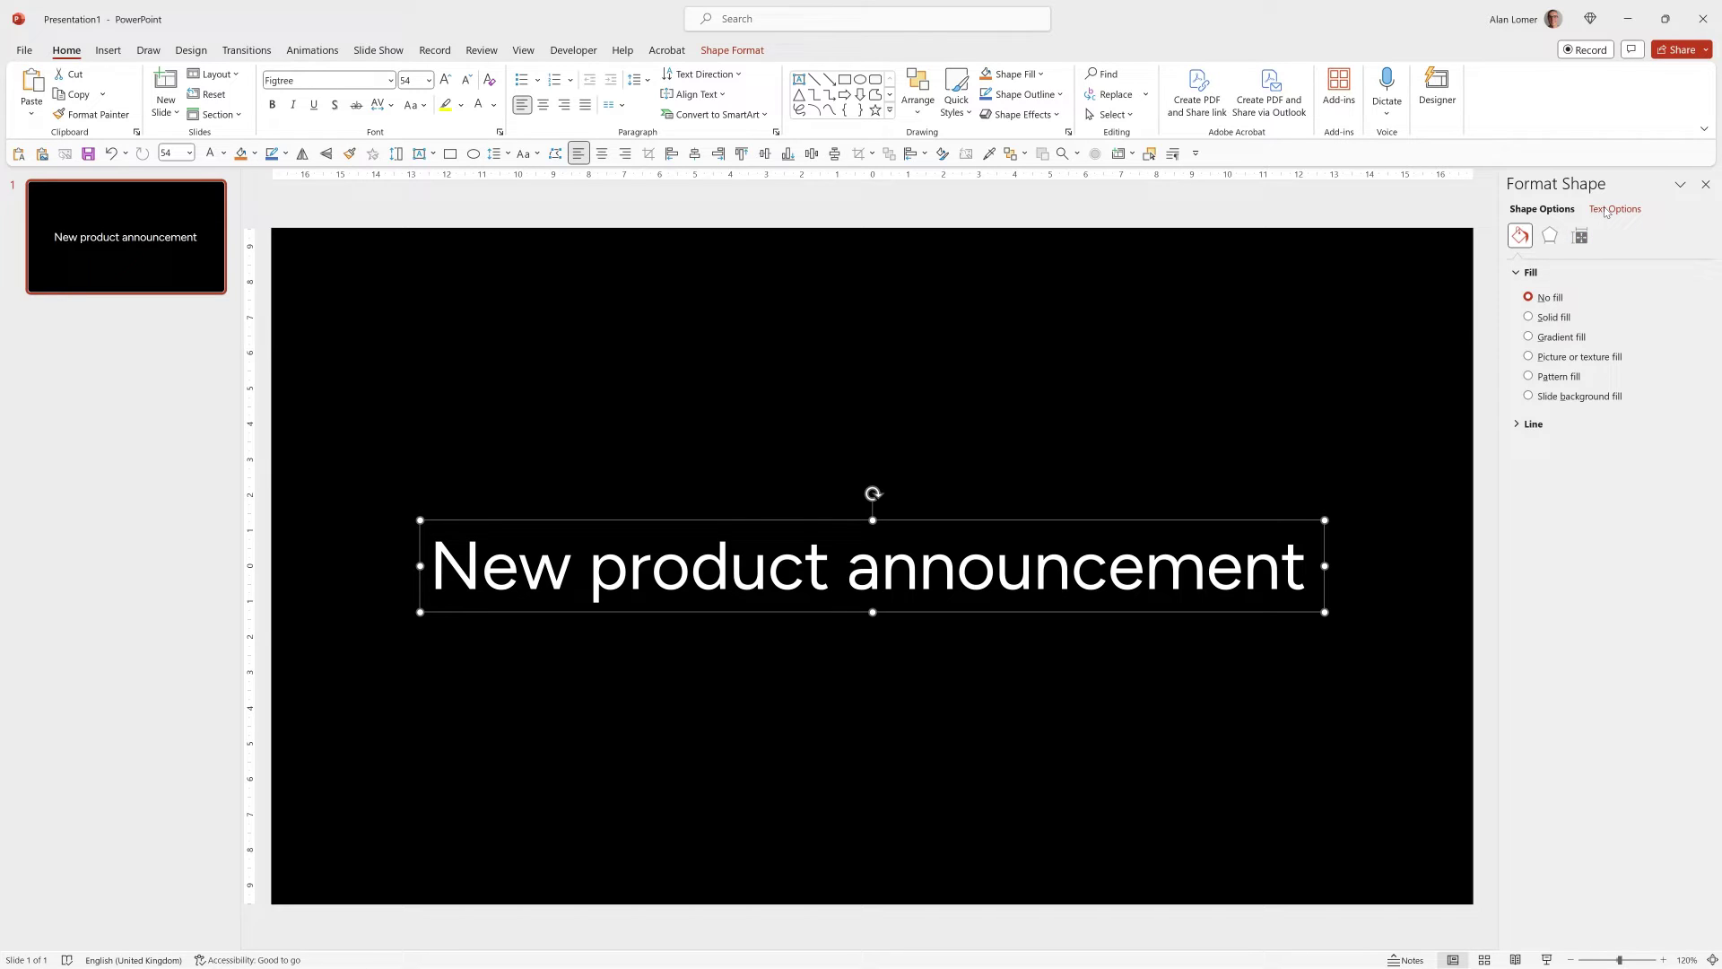
click(1529, 337)
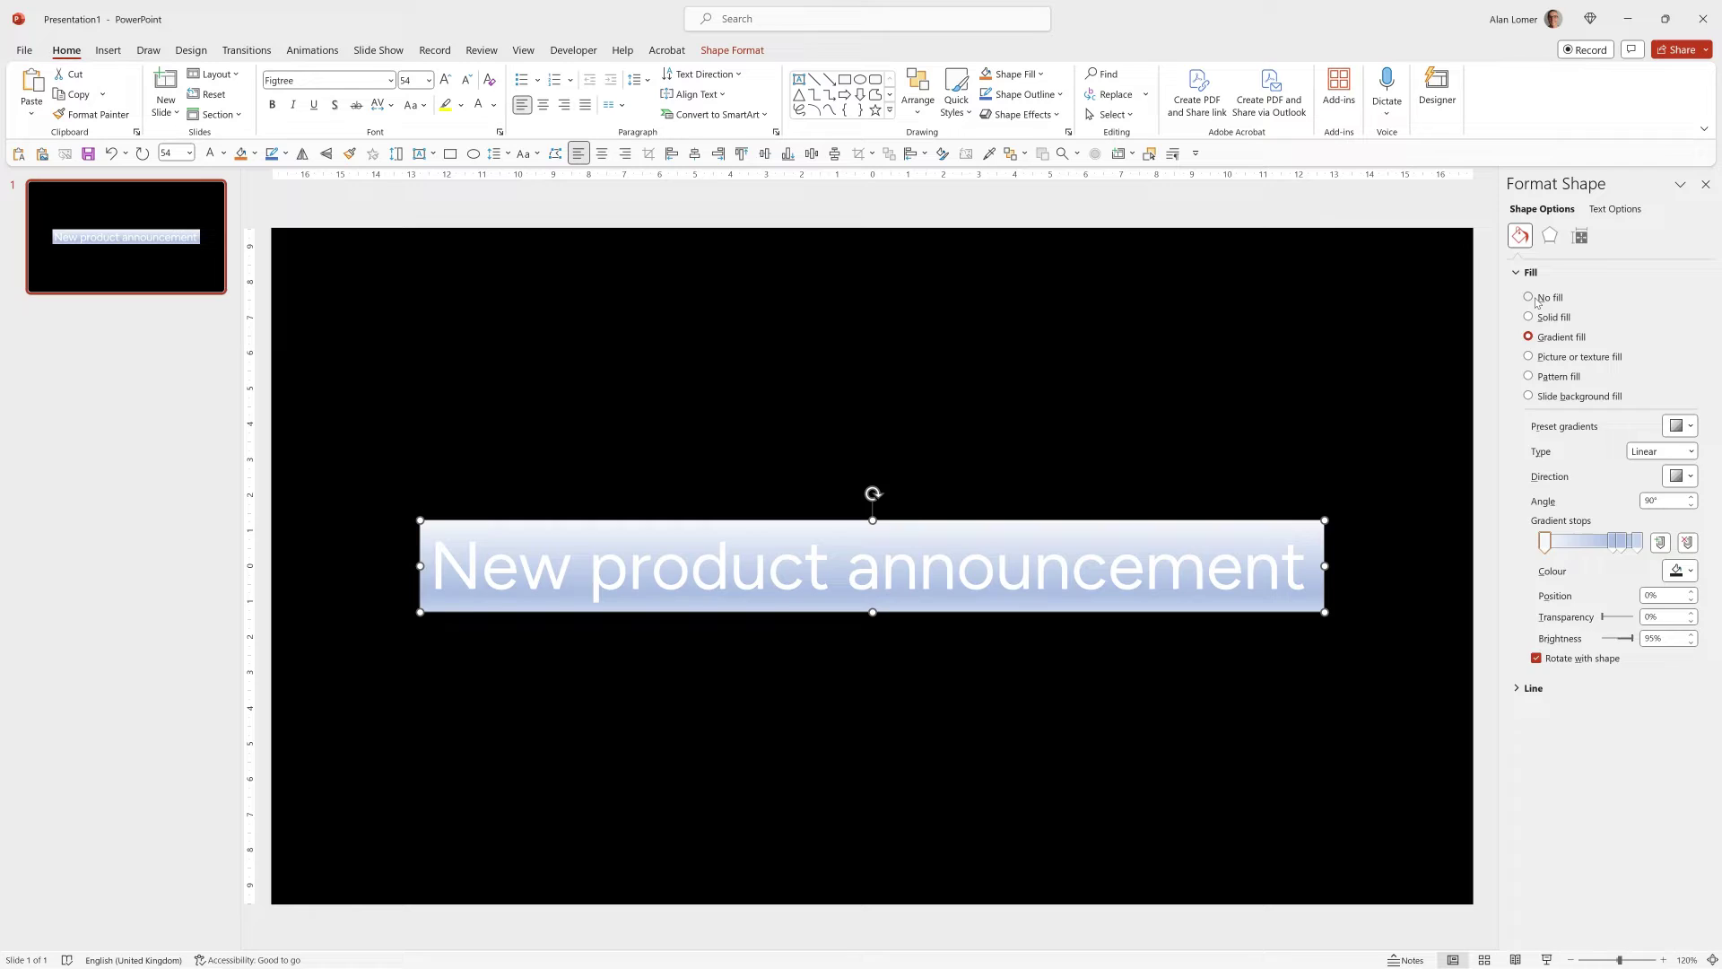
Remove the box fill and give the title text a gradient fill instead, nudging one stop left
click(1528, 297)
click(1634, 209)
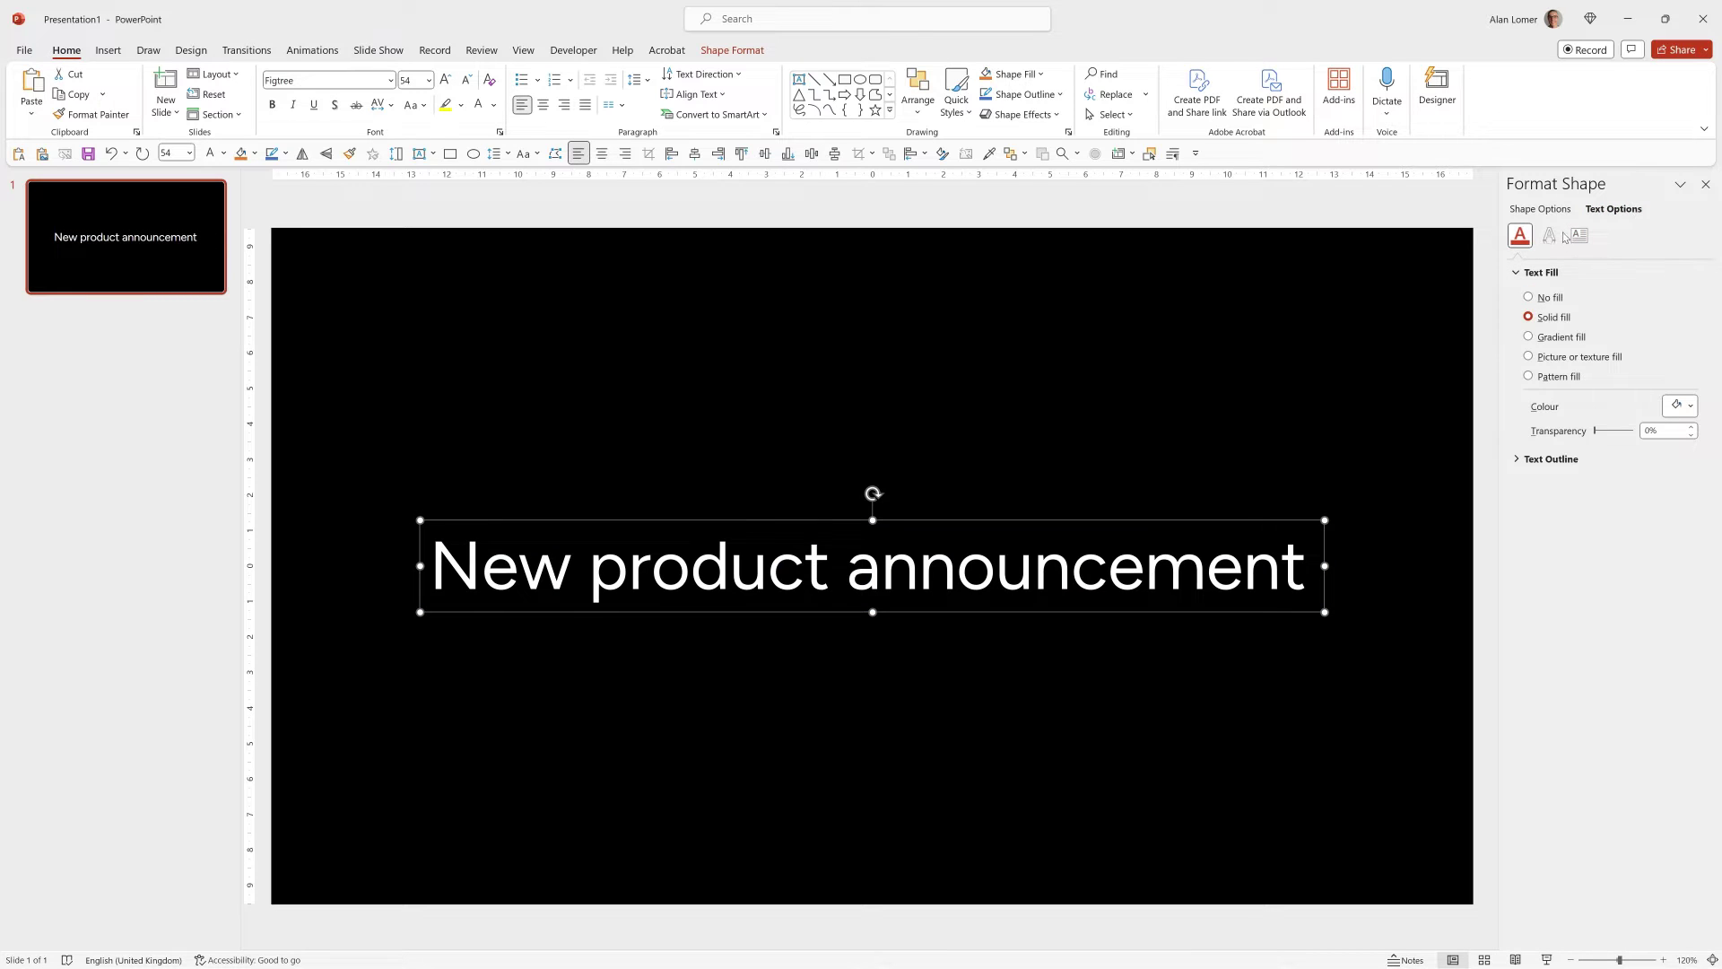
click(1529, 338)
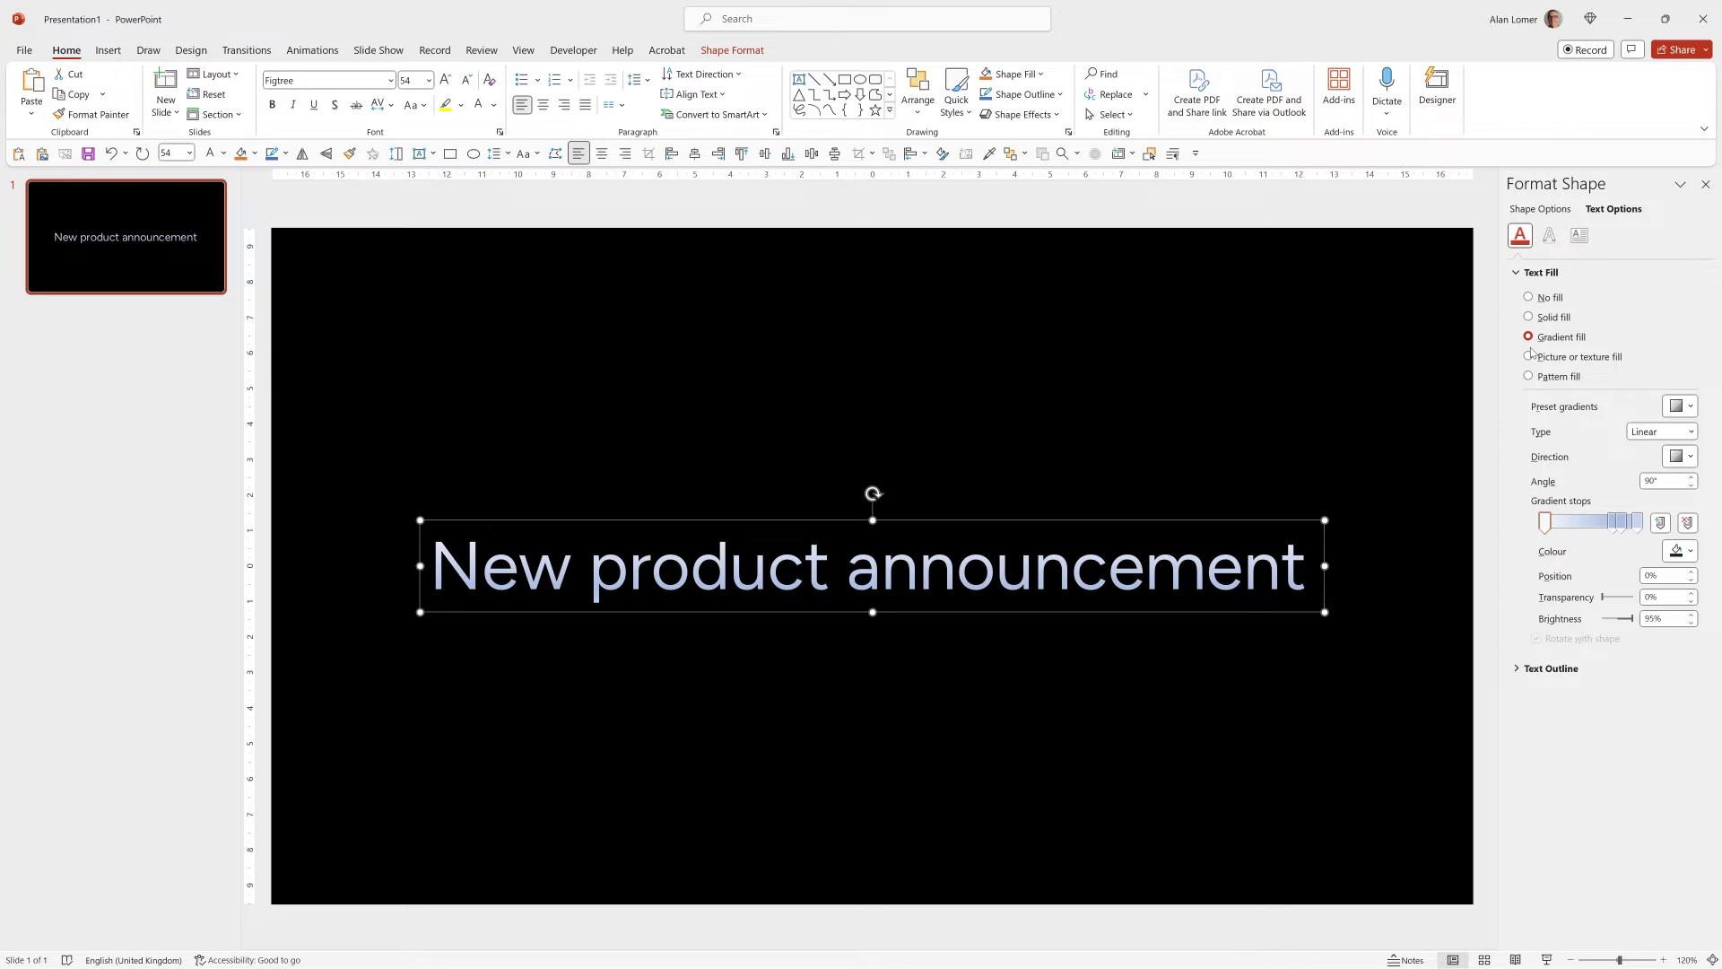
click(1612, 525)
drag(1612, 526, 1606, 528)
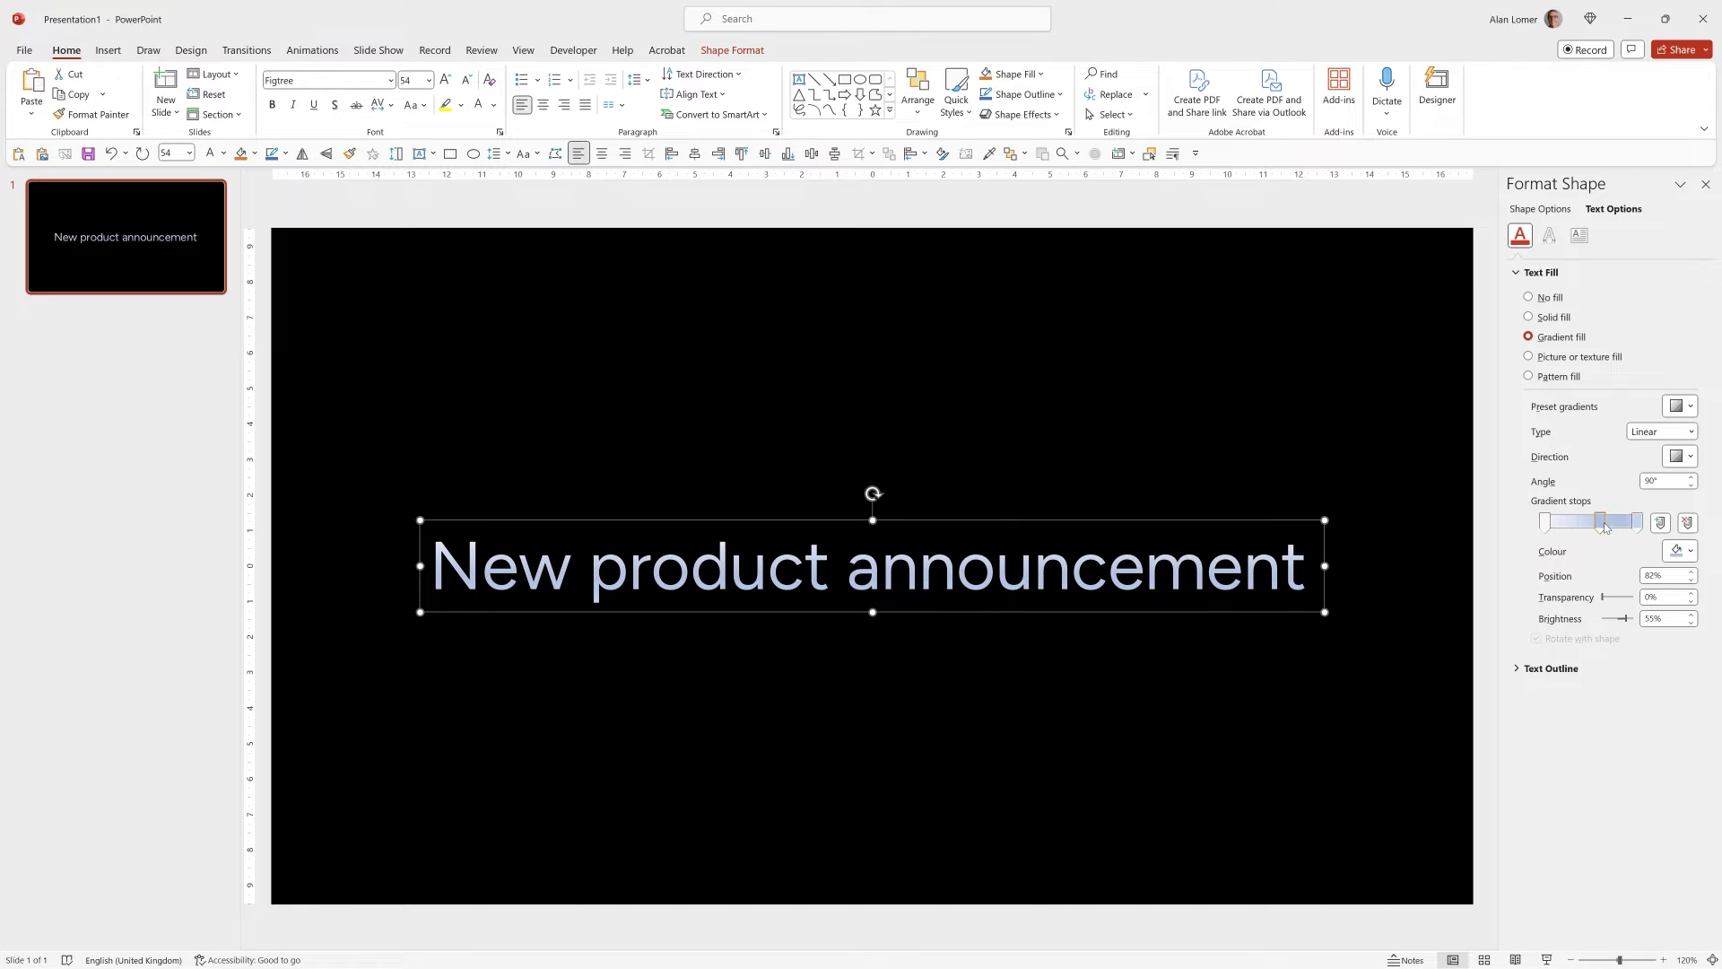
Colour the gradient stops: first black, middle black at 35% brightness, end stop recoloured
click(1544, 524)
click(1680, 550)
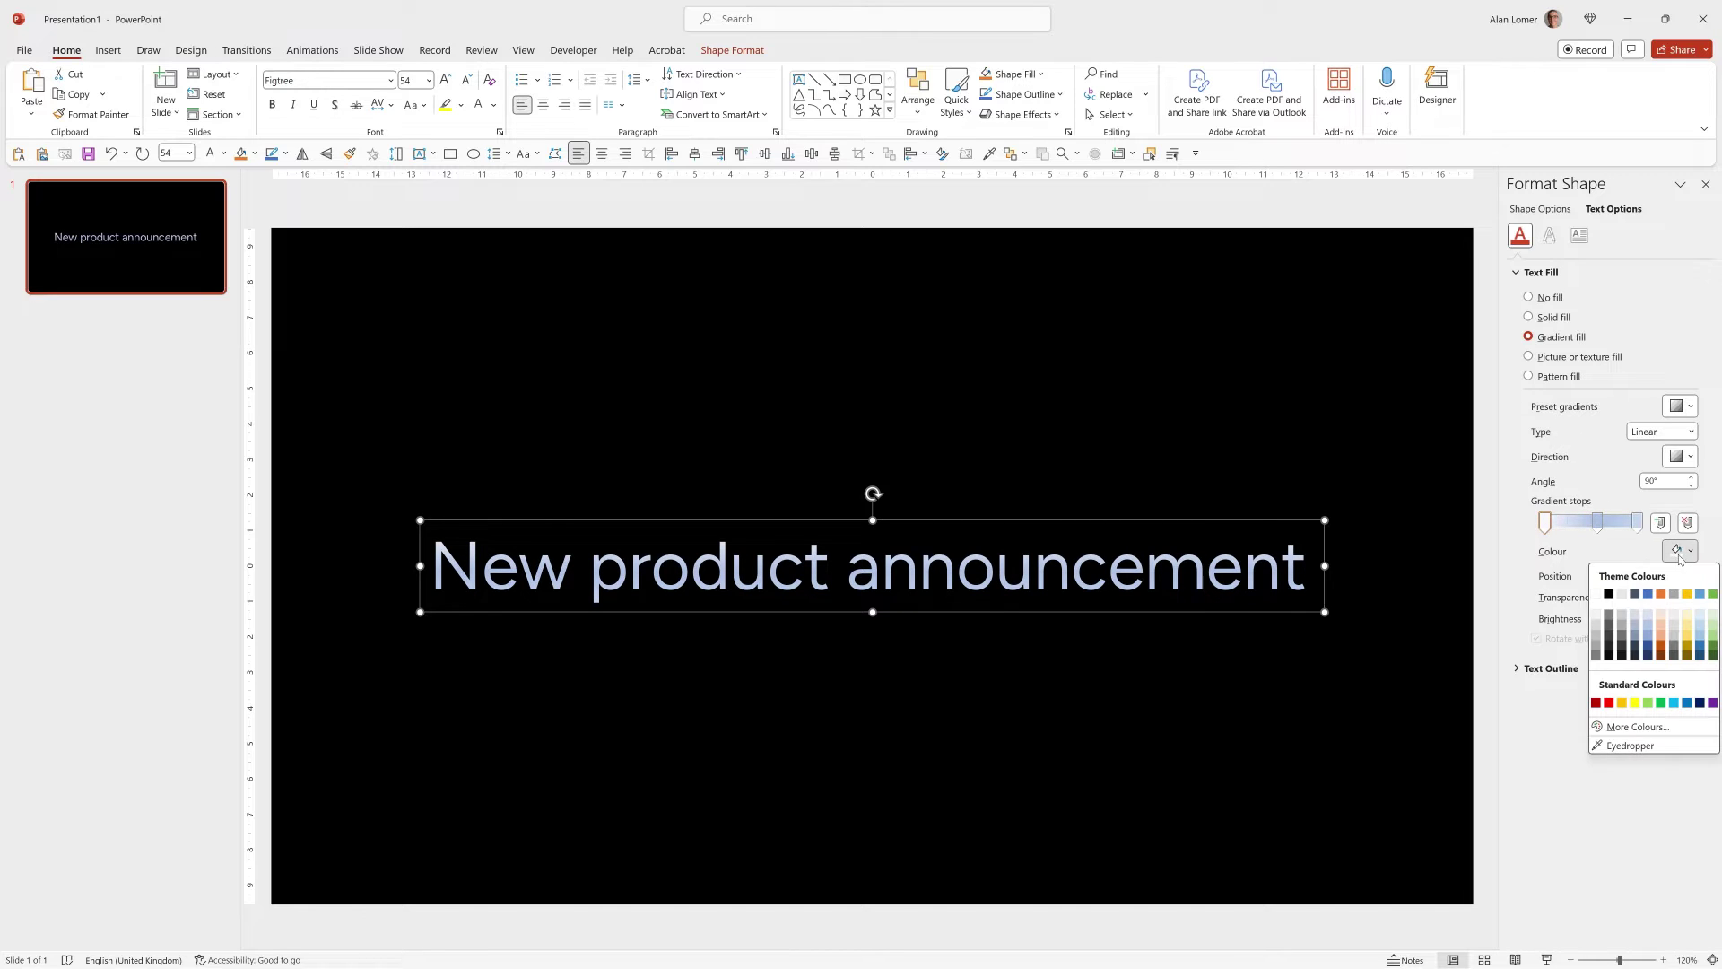
click(1609, 596)
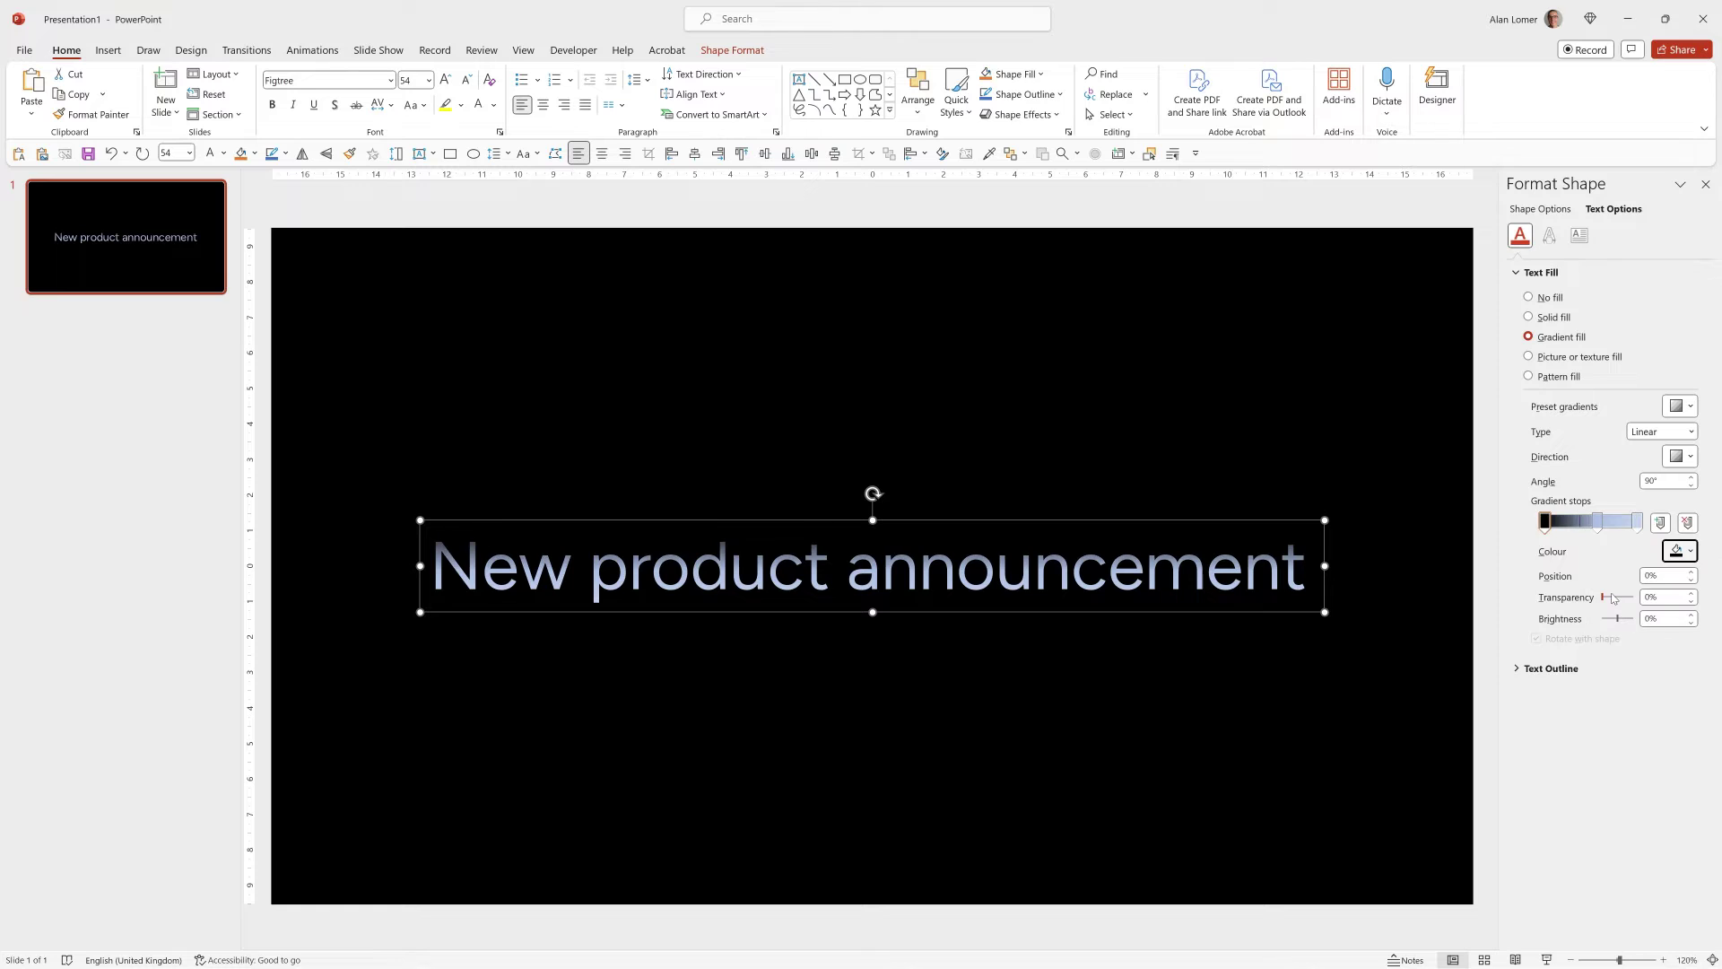
click(1598, 526)
click(1681, 552)
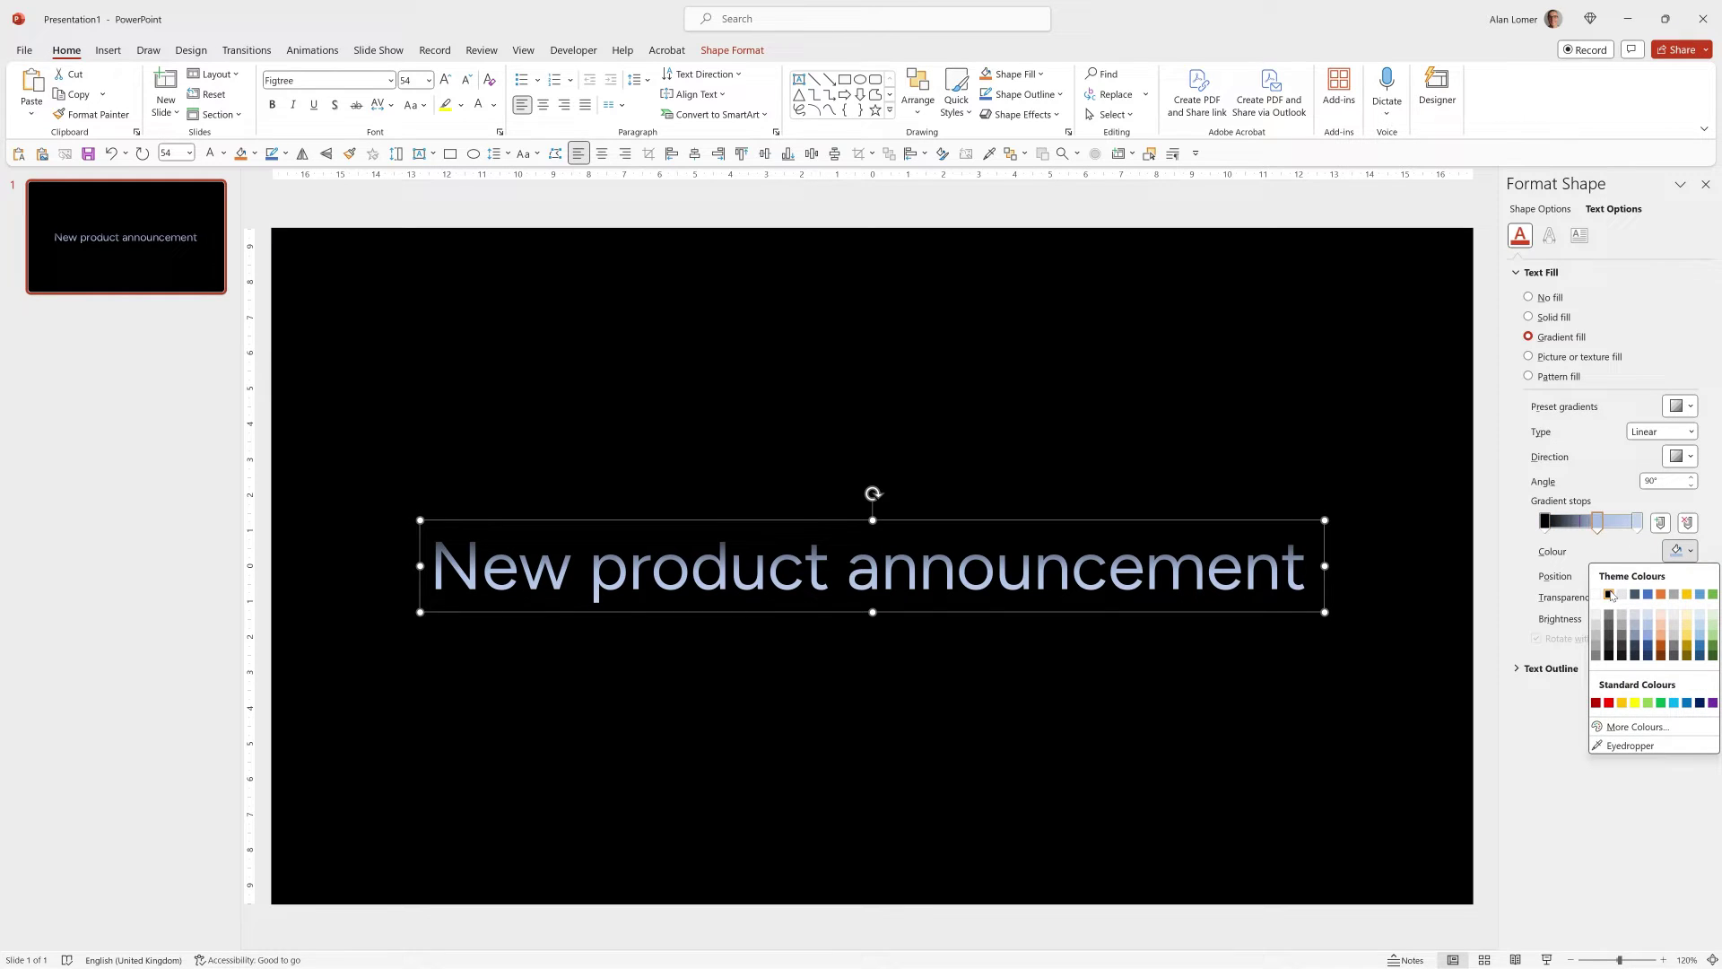
click(1609, 617)
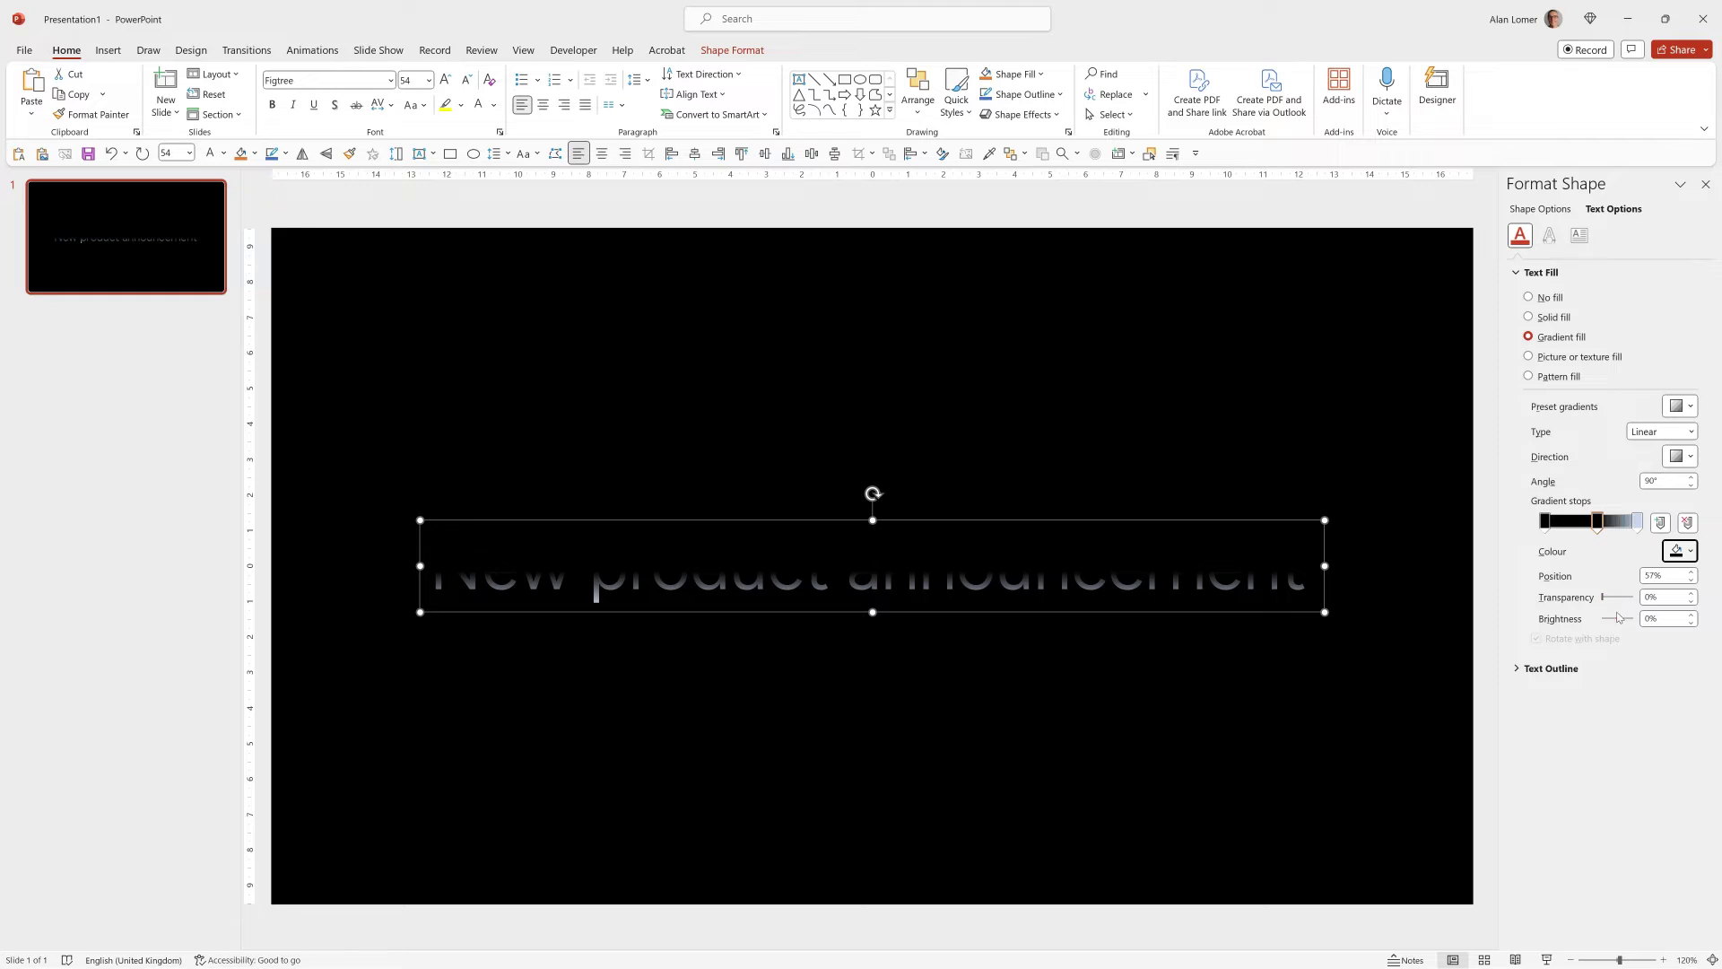
drag(1613, 618, 1628, 621)
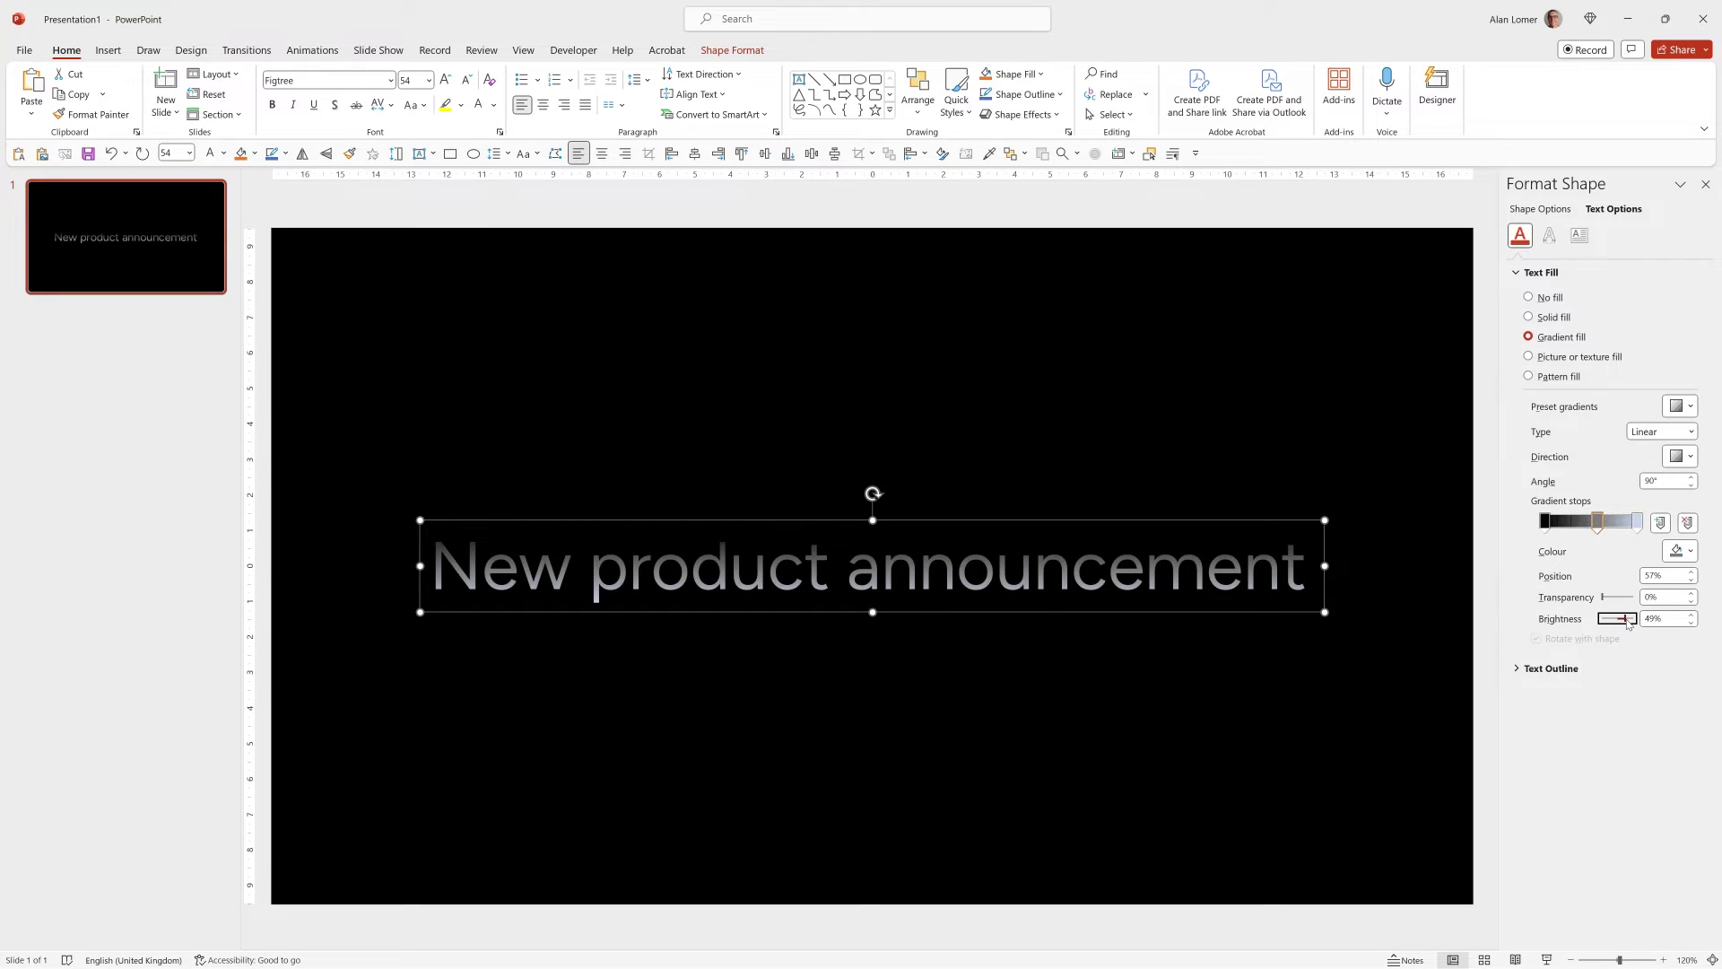
click(1640, 527)
click(1680, 550)
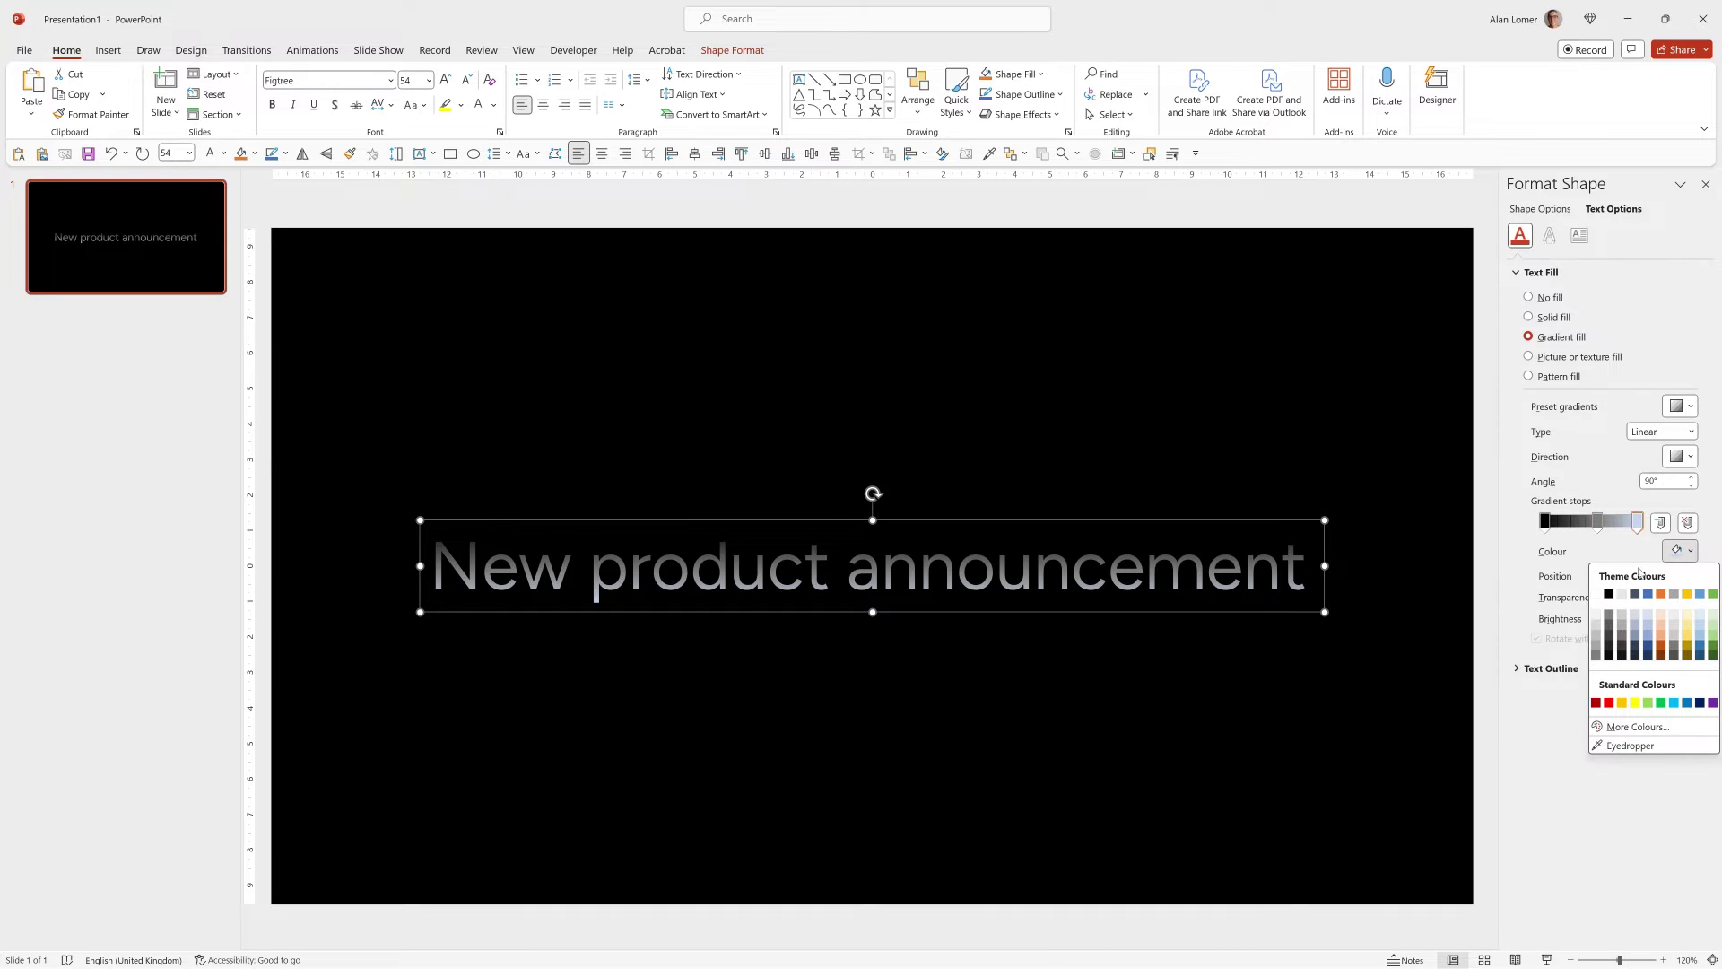
click(1607, 596)
click(1596, 524)
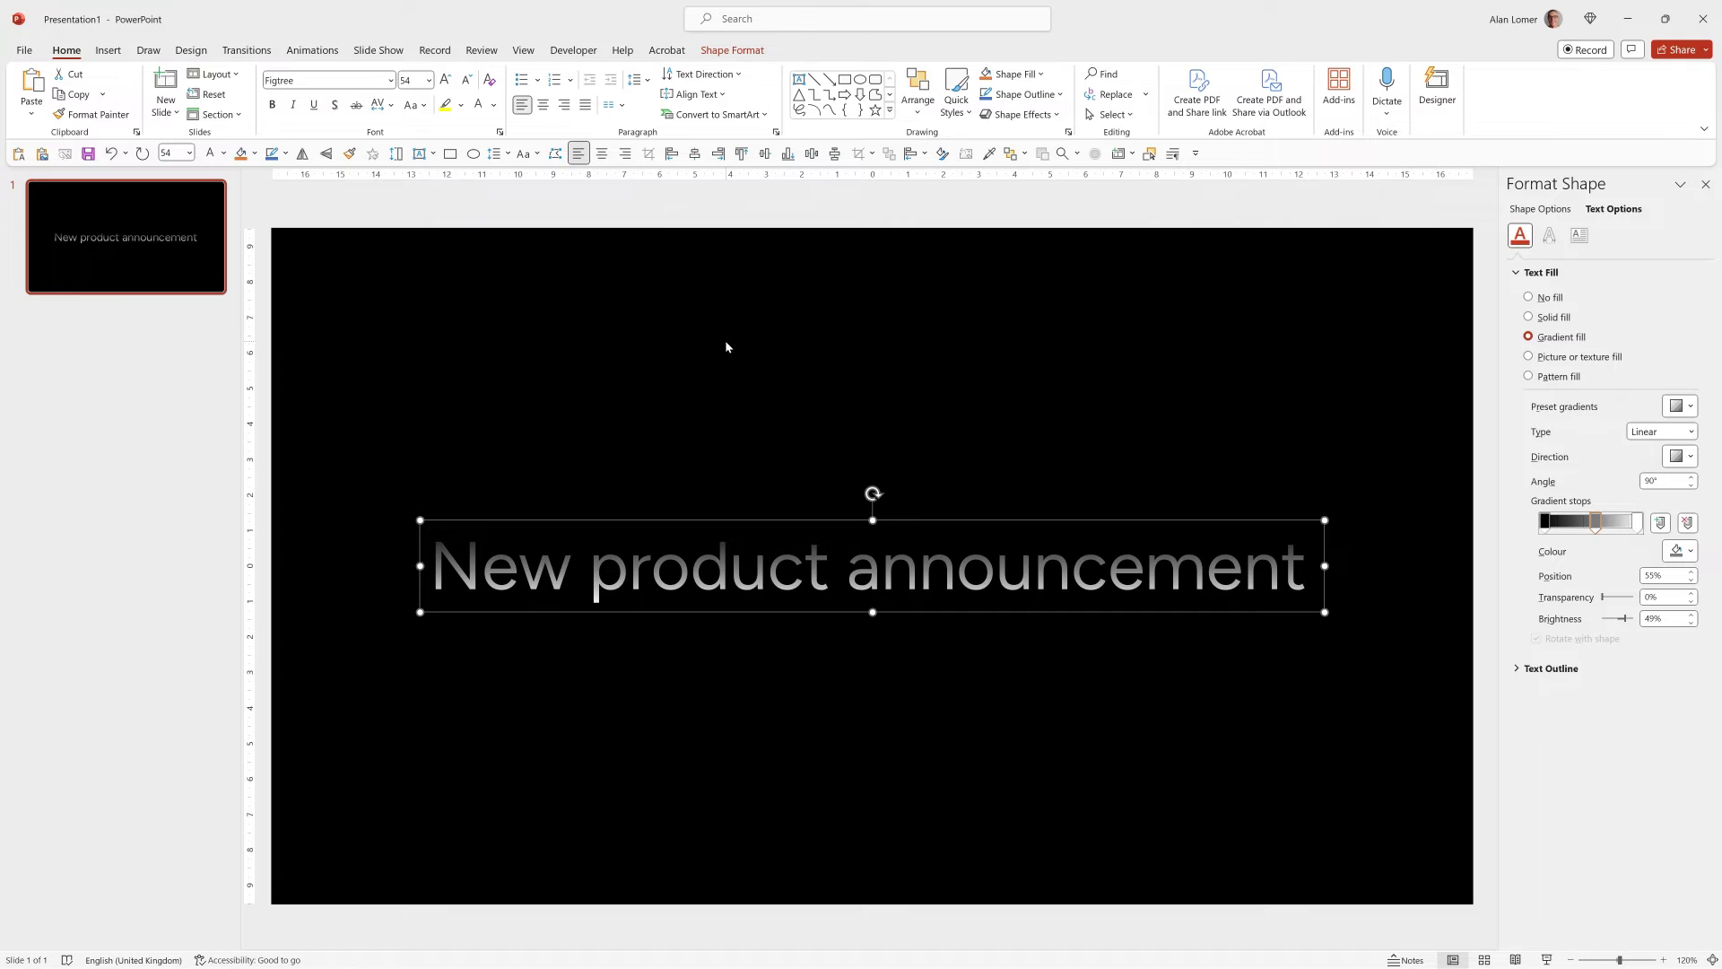
click(248, 50)
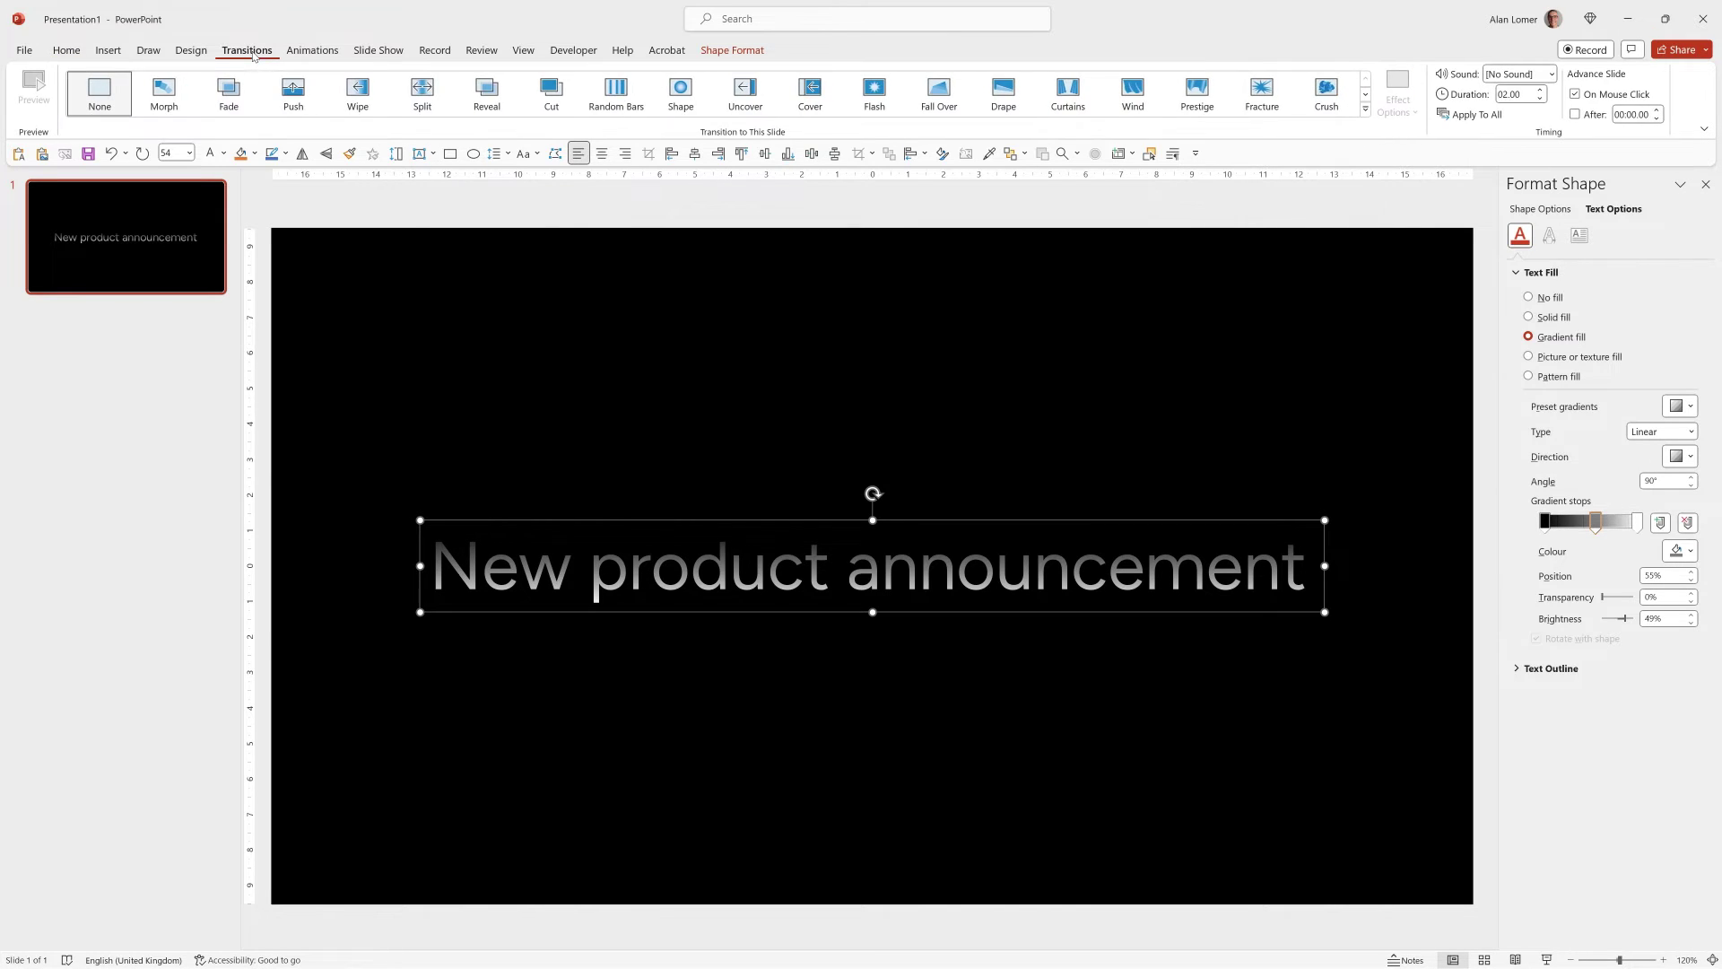
Give the first slide the Morph transition
click(160, 94)
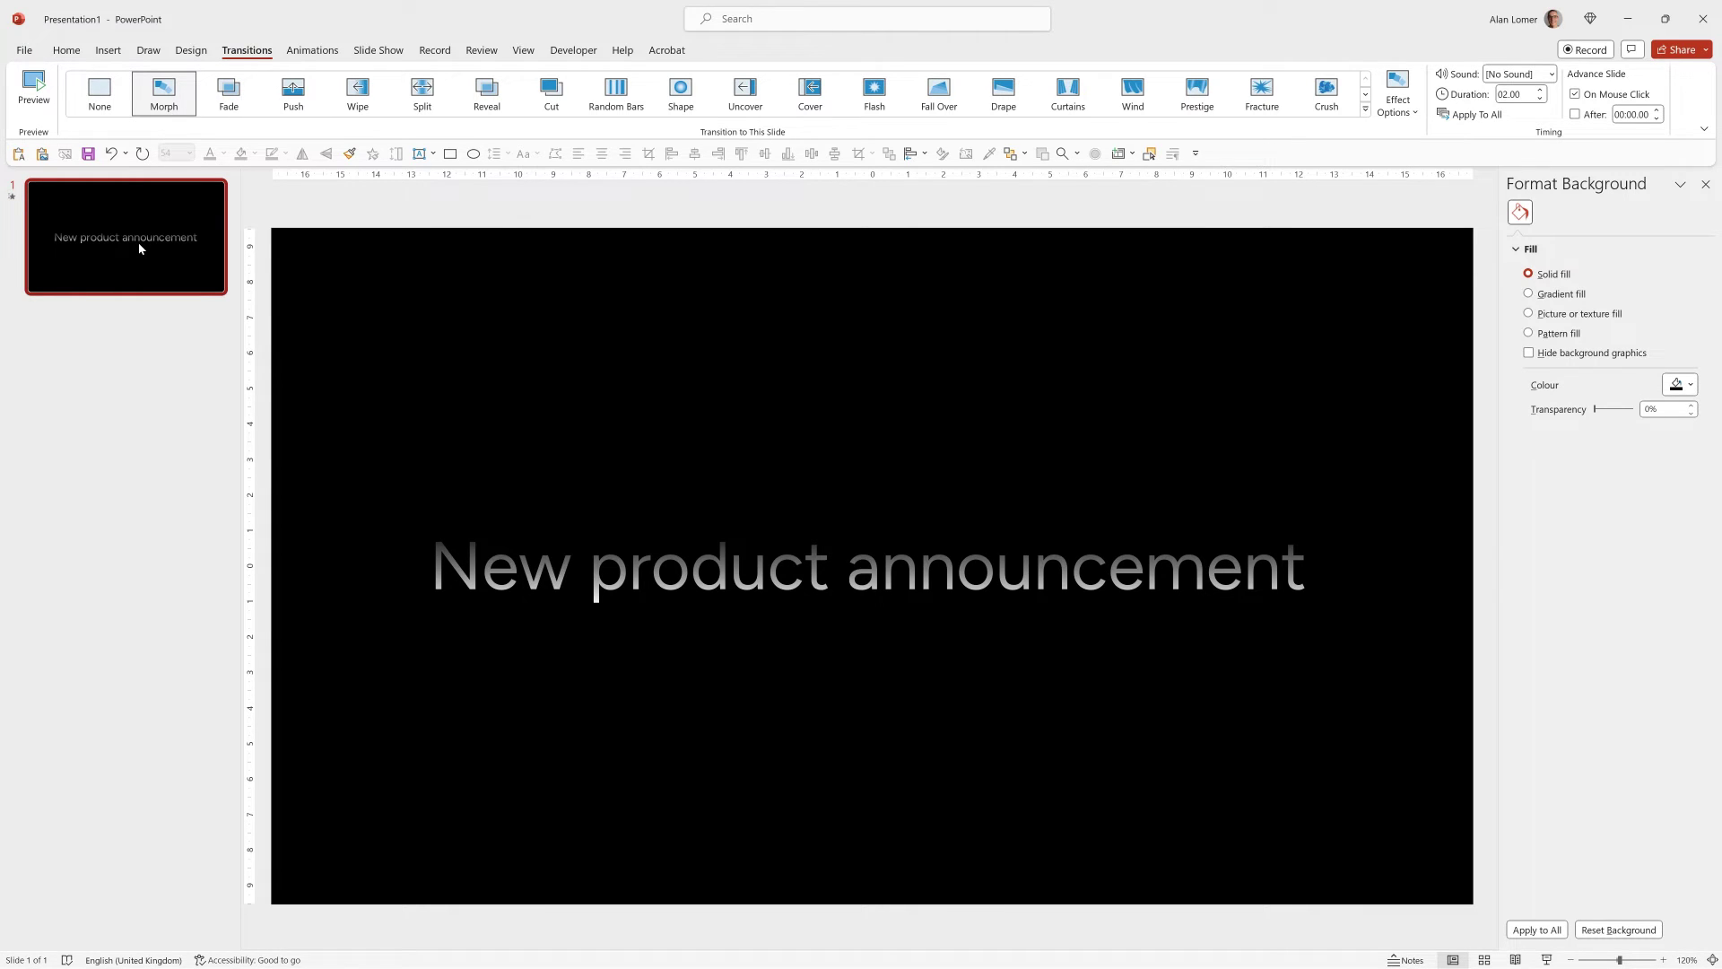
Duplicate the slide, raise the headline, and add a copy below reading 'to be made on December 1st'
key(ctrl+d)
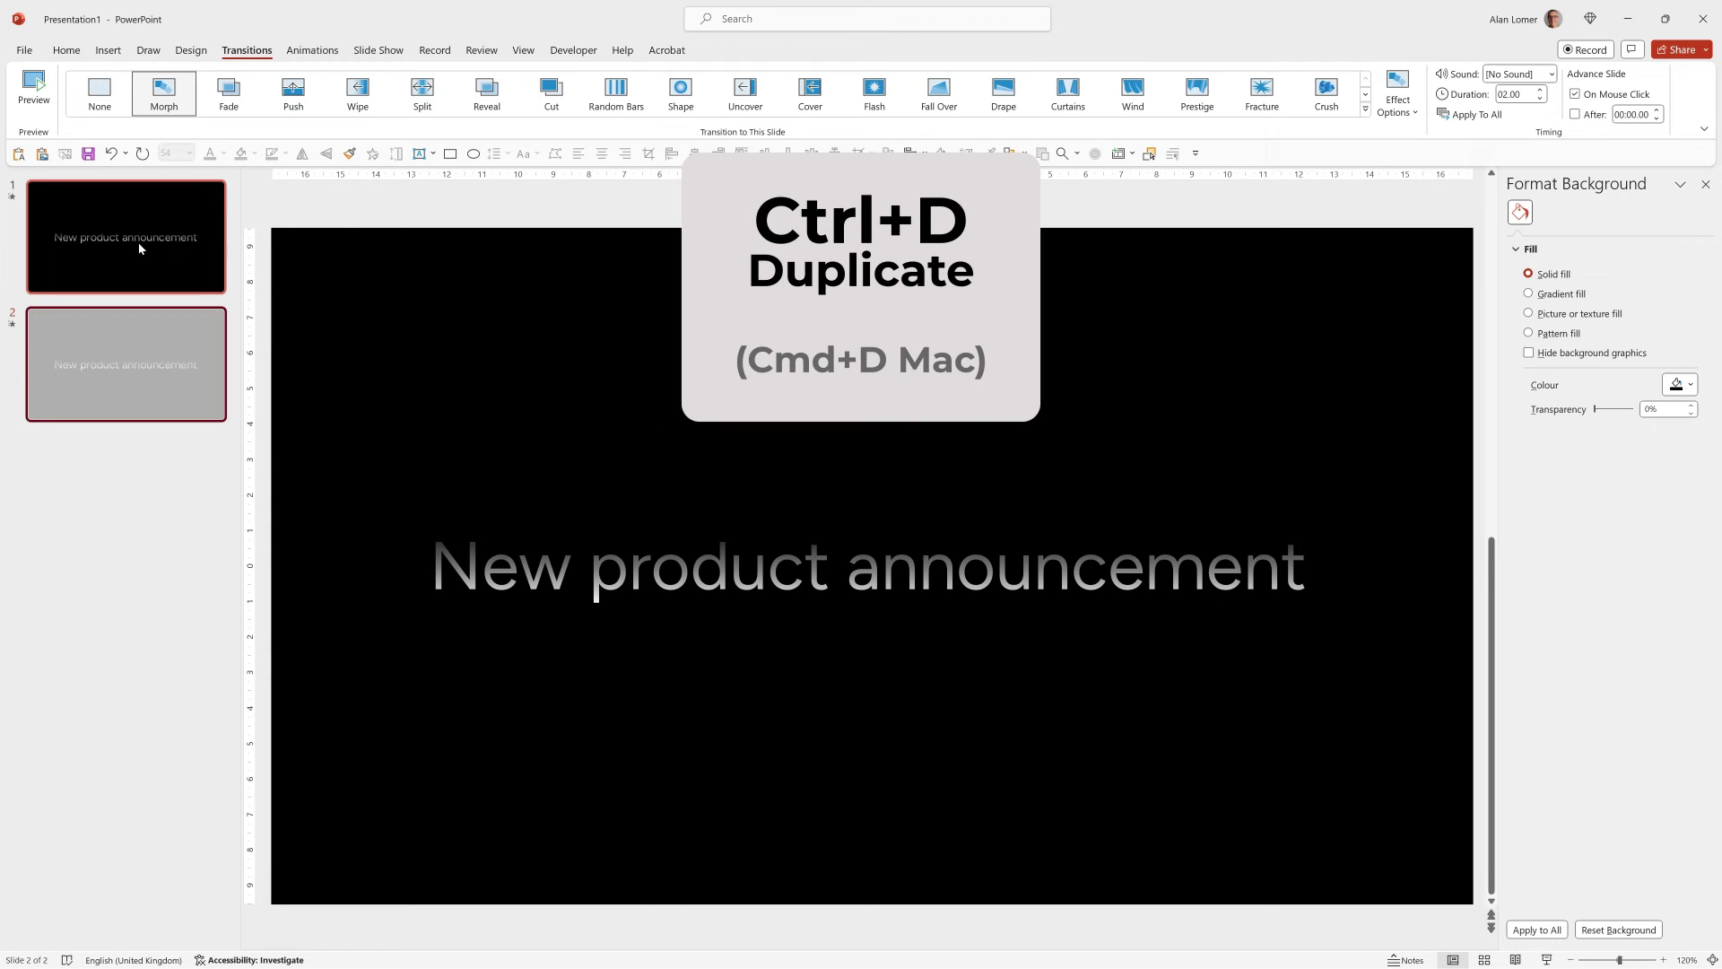
click(519, 561)
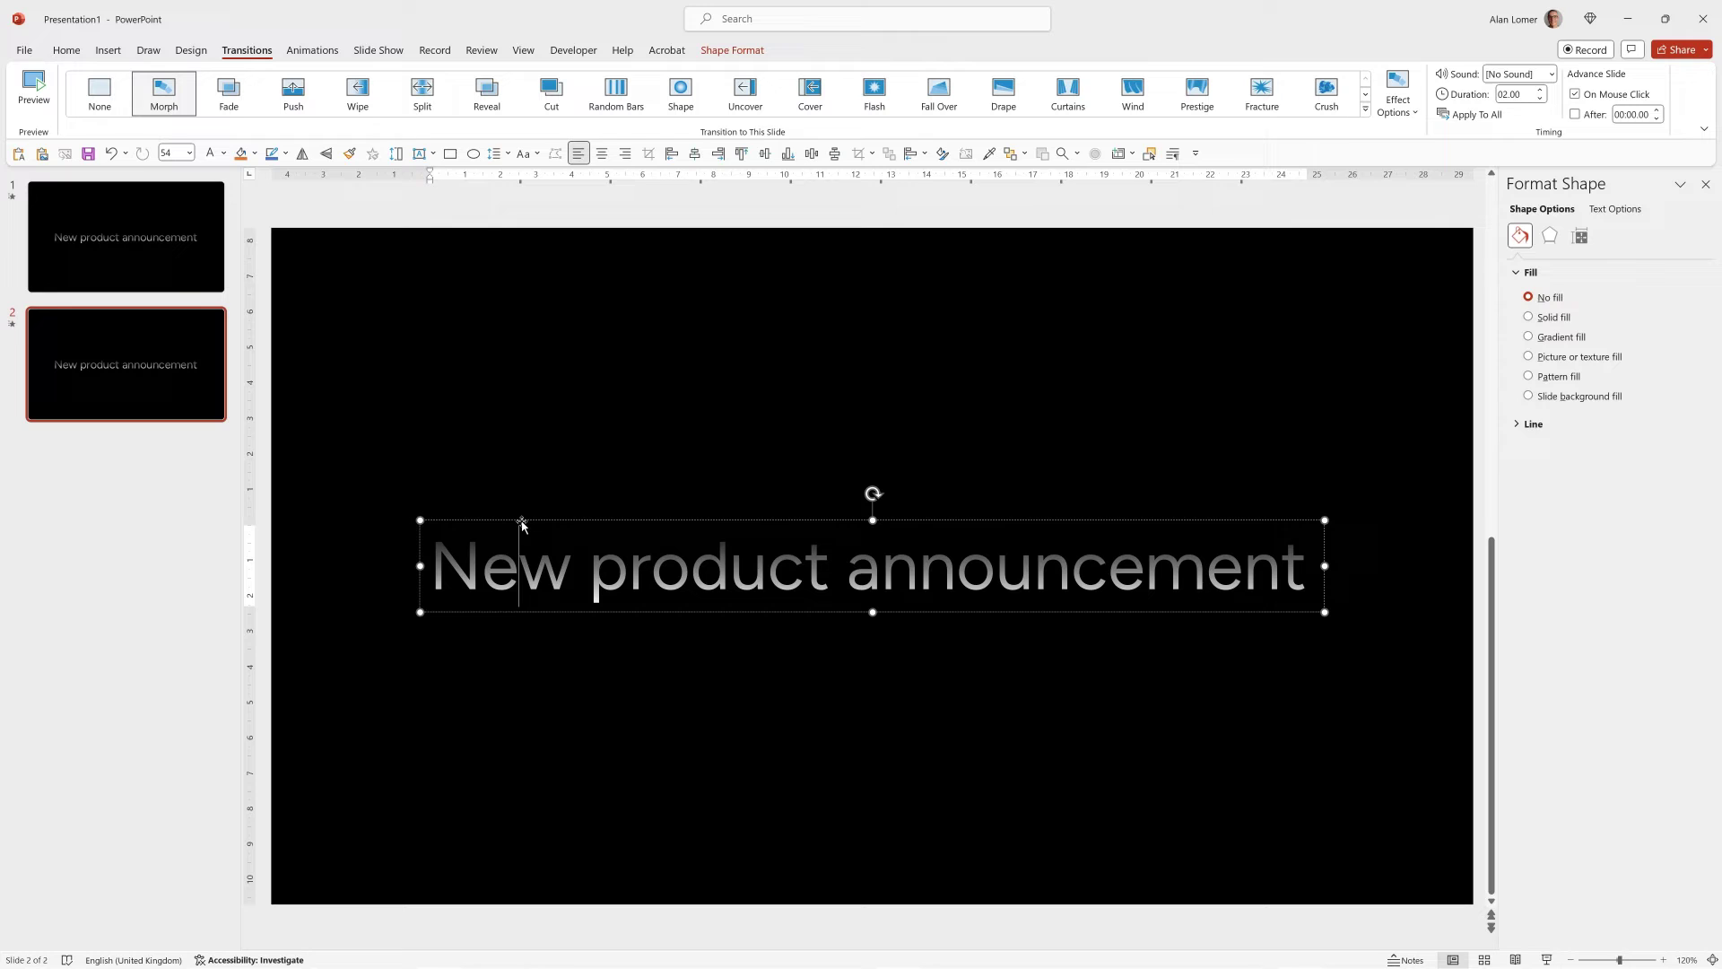
drag(522, 525, 520, 431)
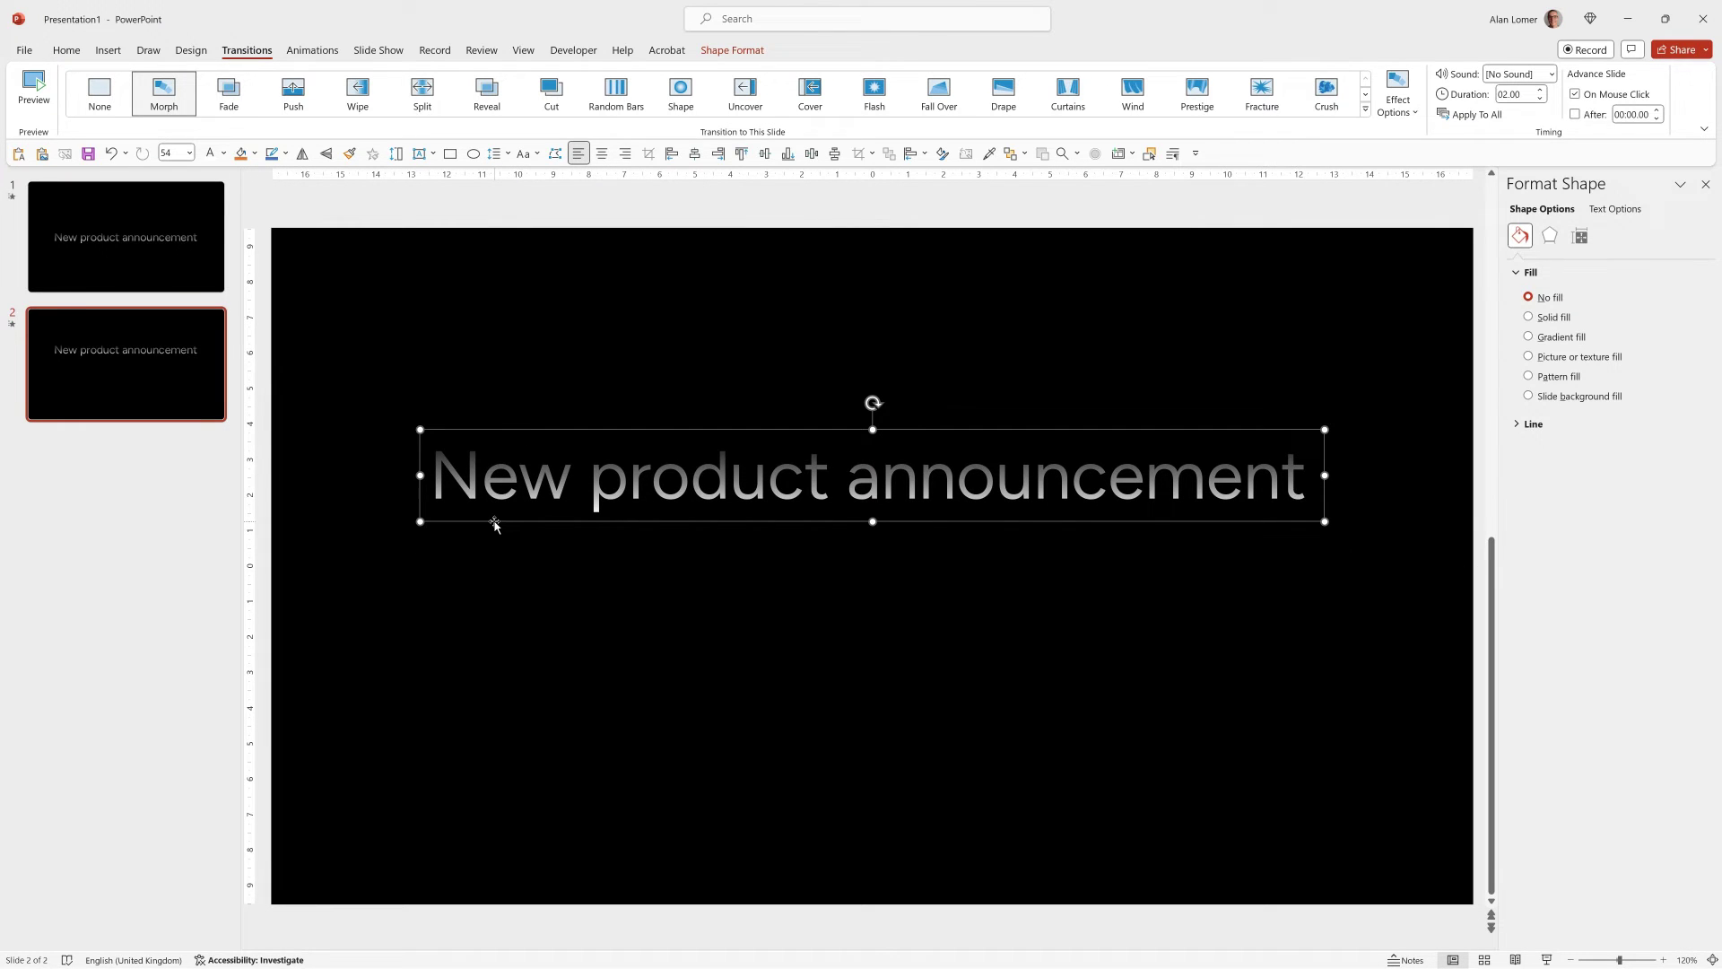
drag(495, 524, 490, 619)
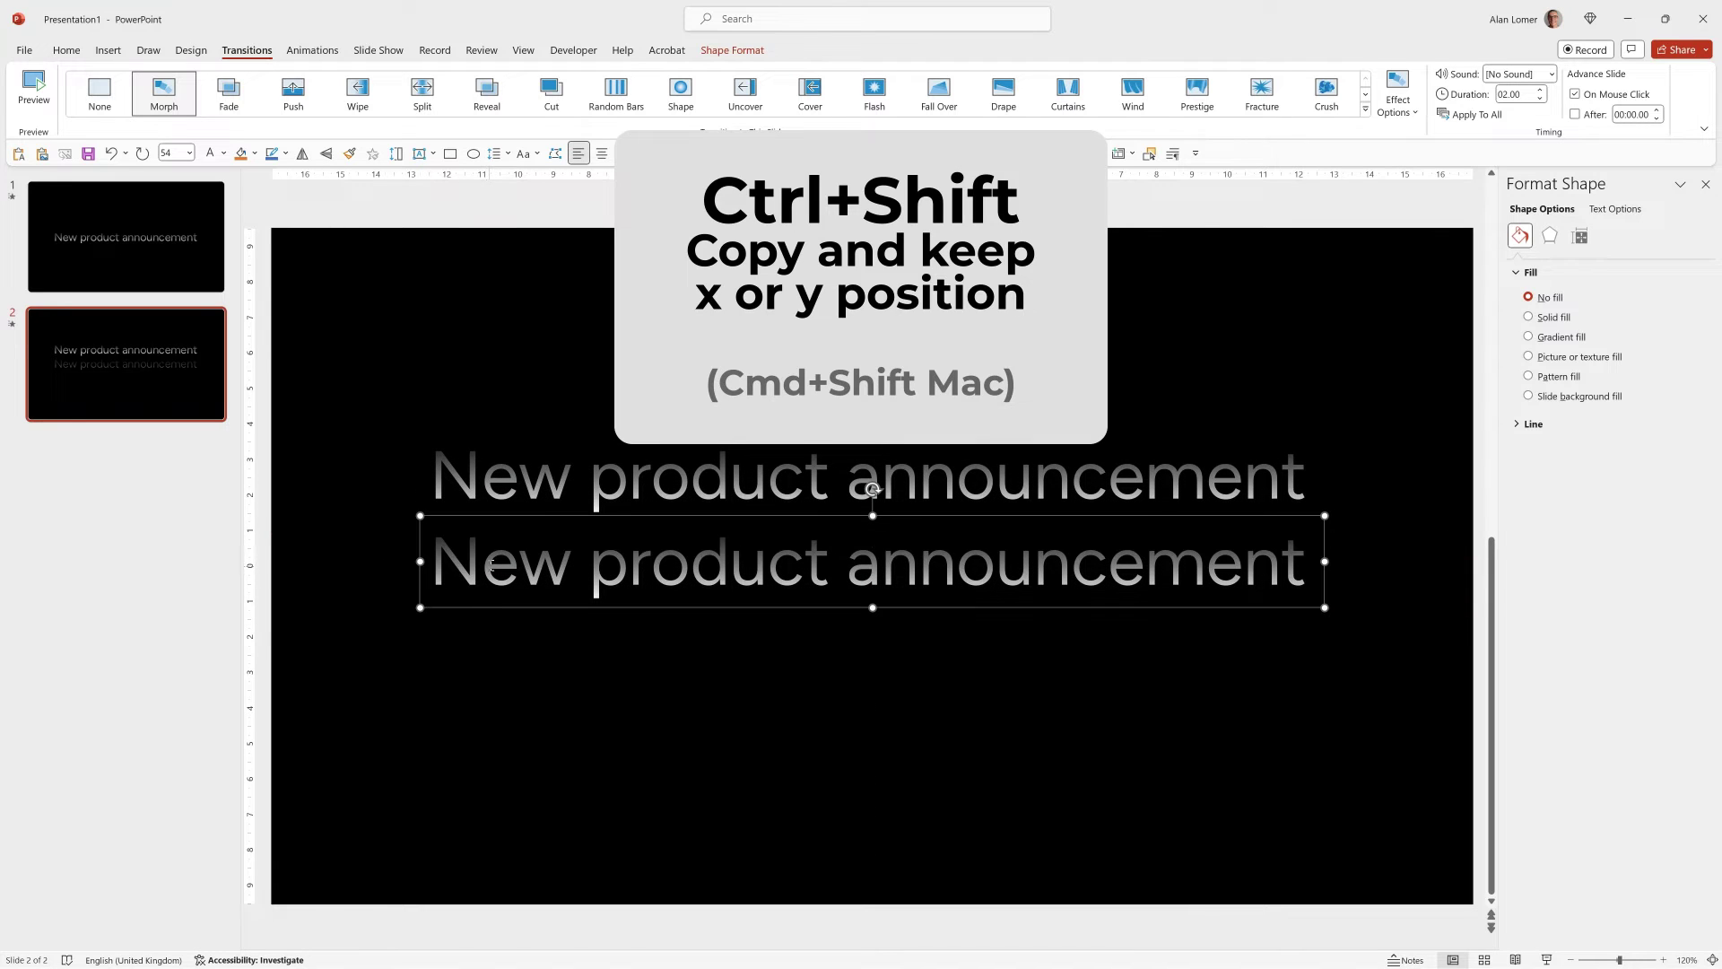
triple_click(726, 581)
text(to be made on December 1st)
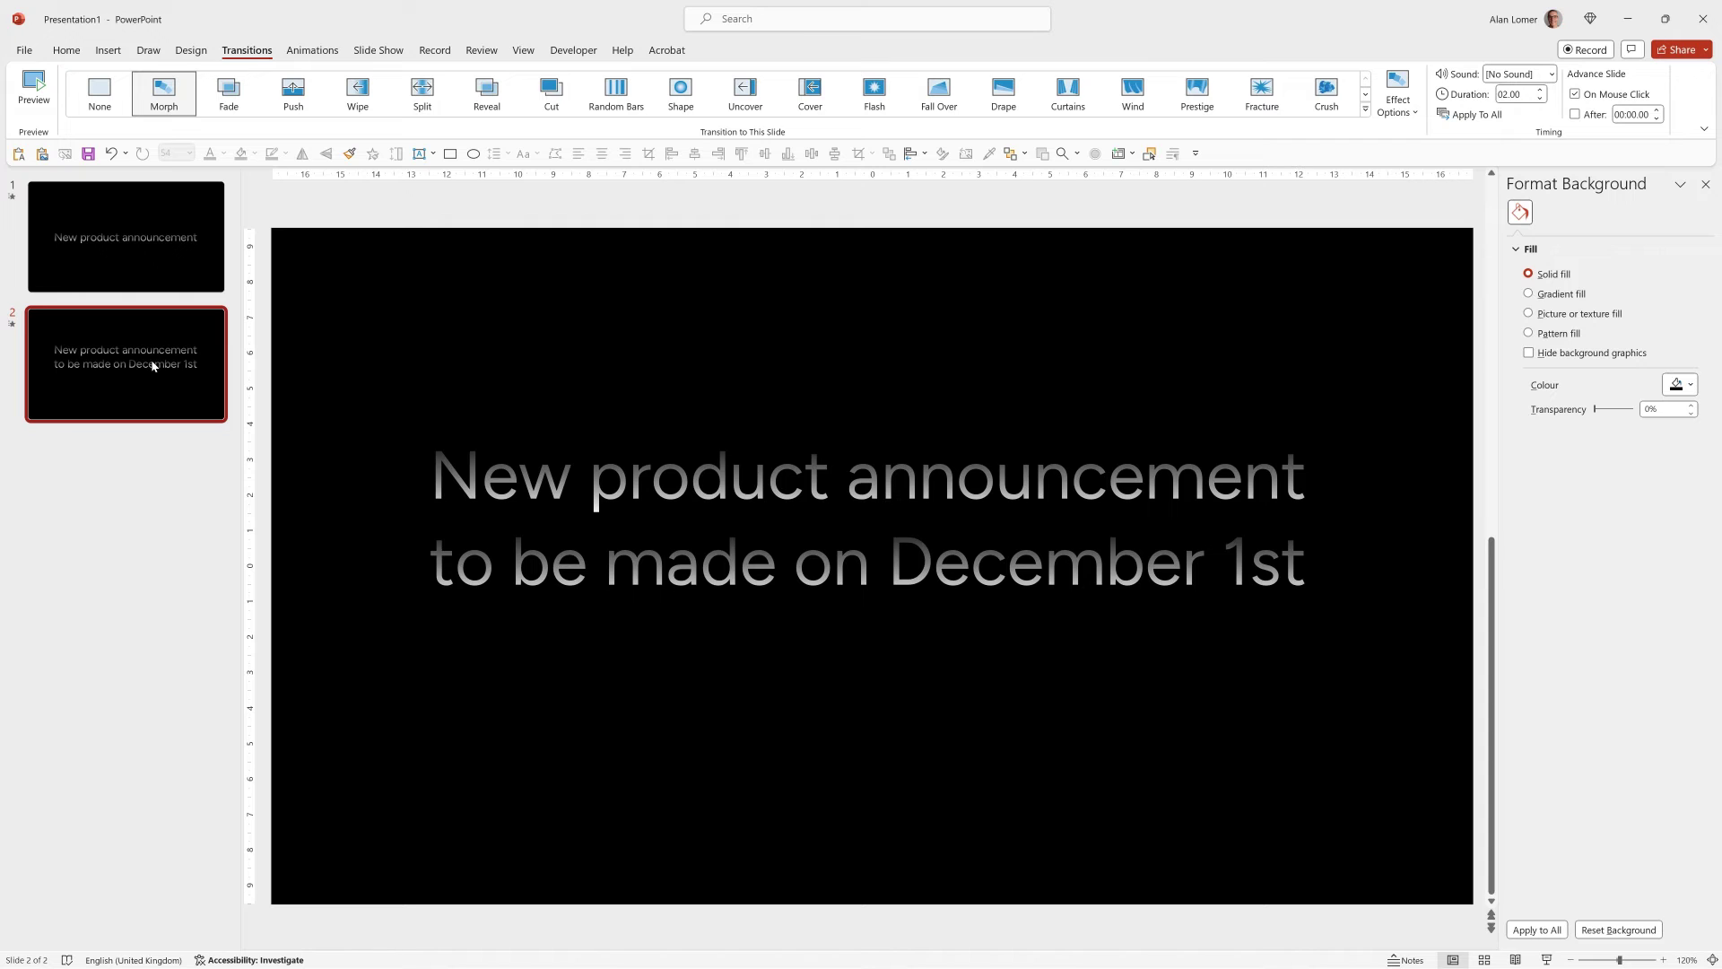
Duplicate slide 2, move both lines up, and add a bottom line 'Tune in to see on Youtube live'
key(ctrl+d)
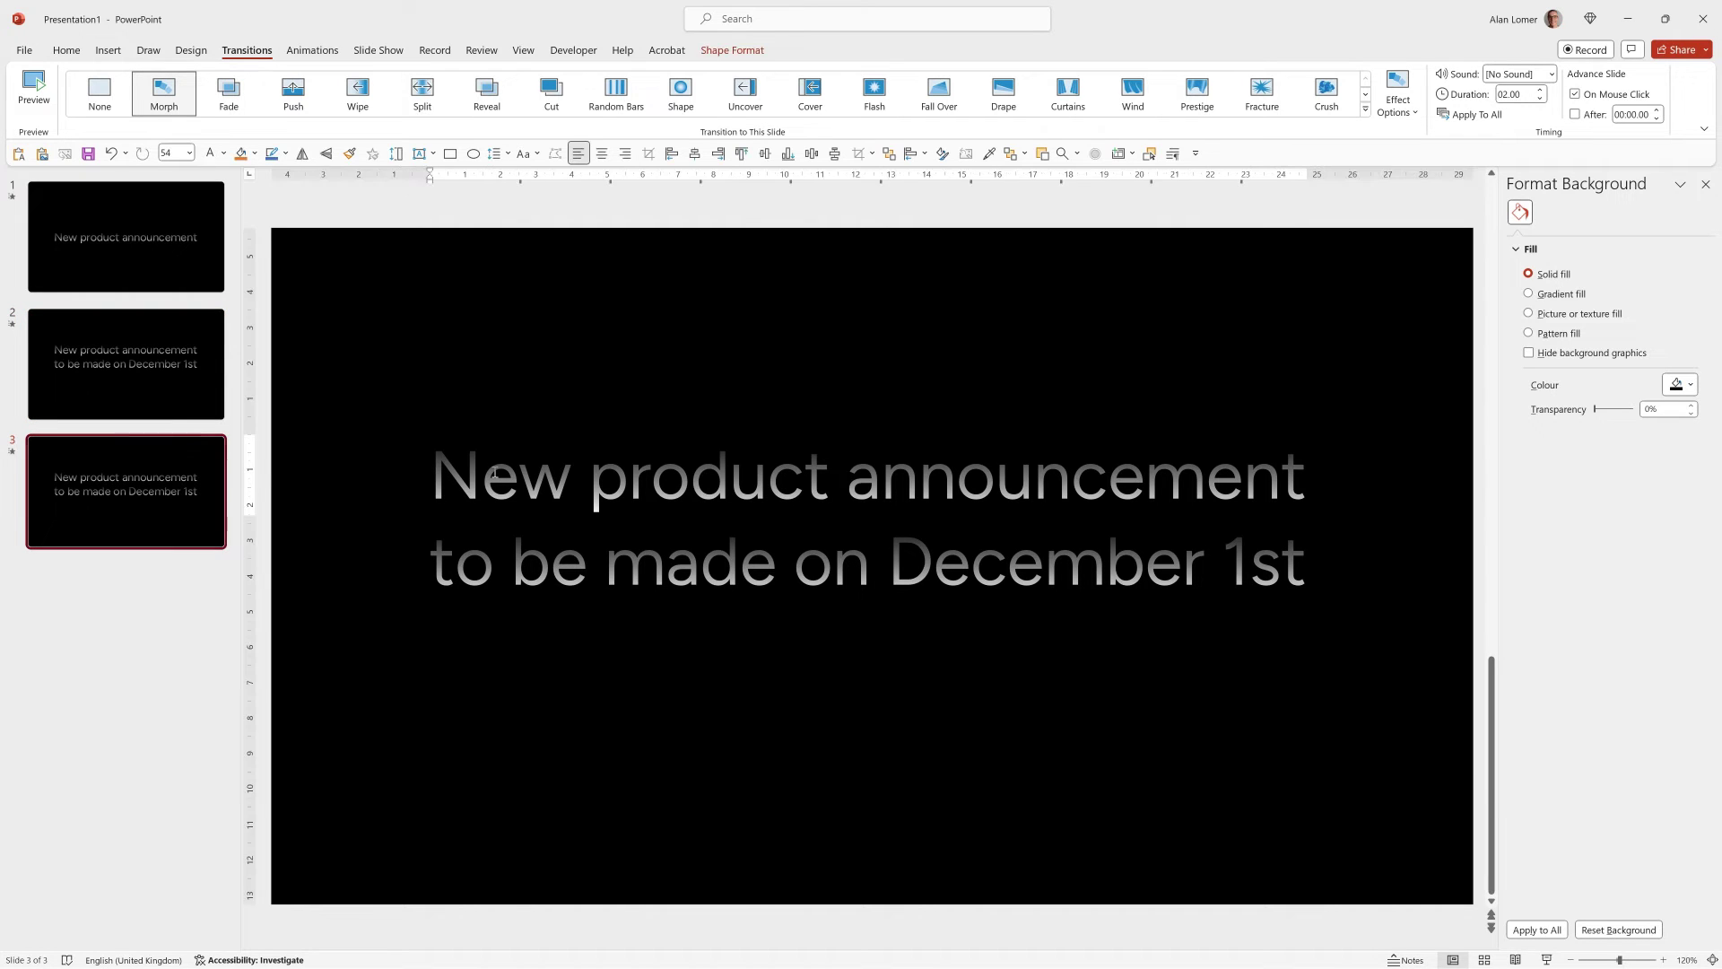
click(495, 473)
drag(418, 588, 424, 542)
click(508, 468)
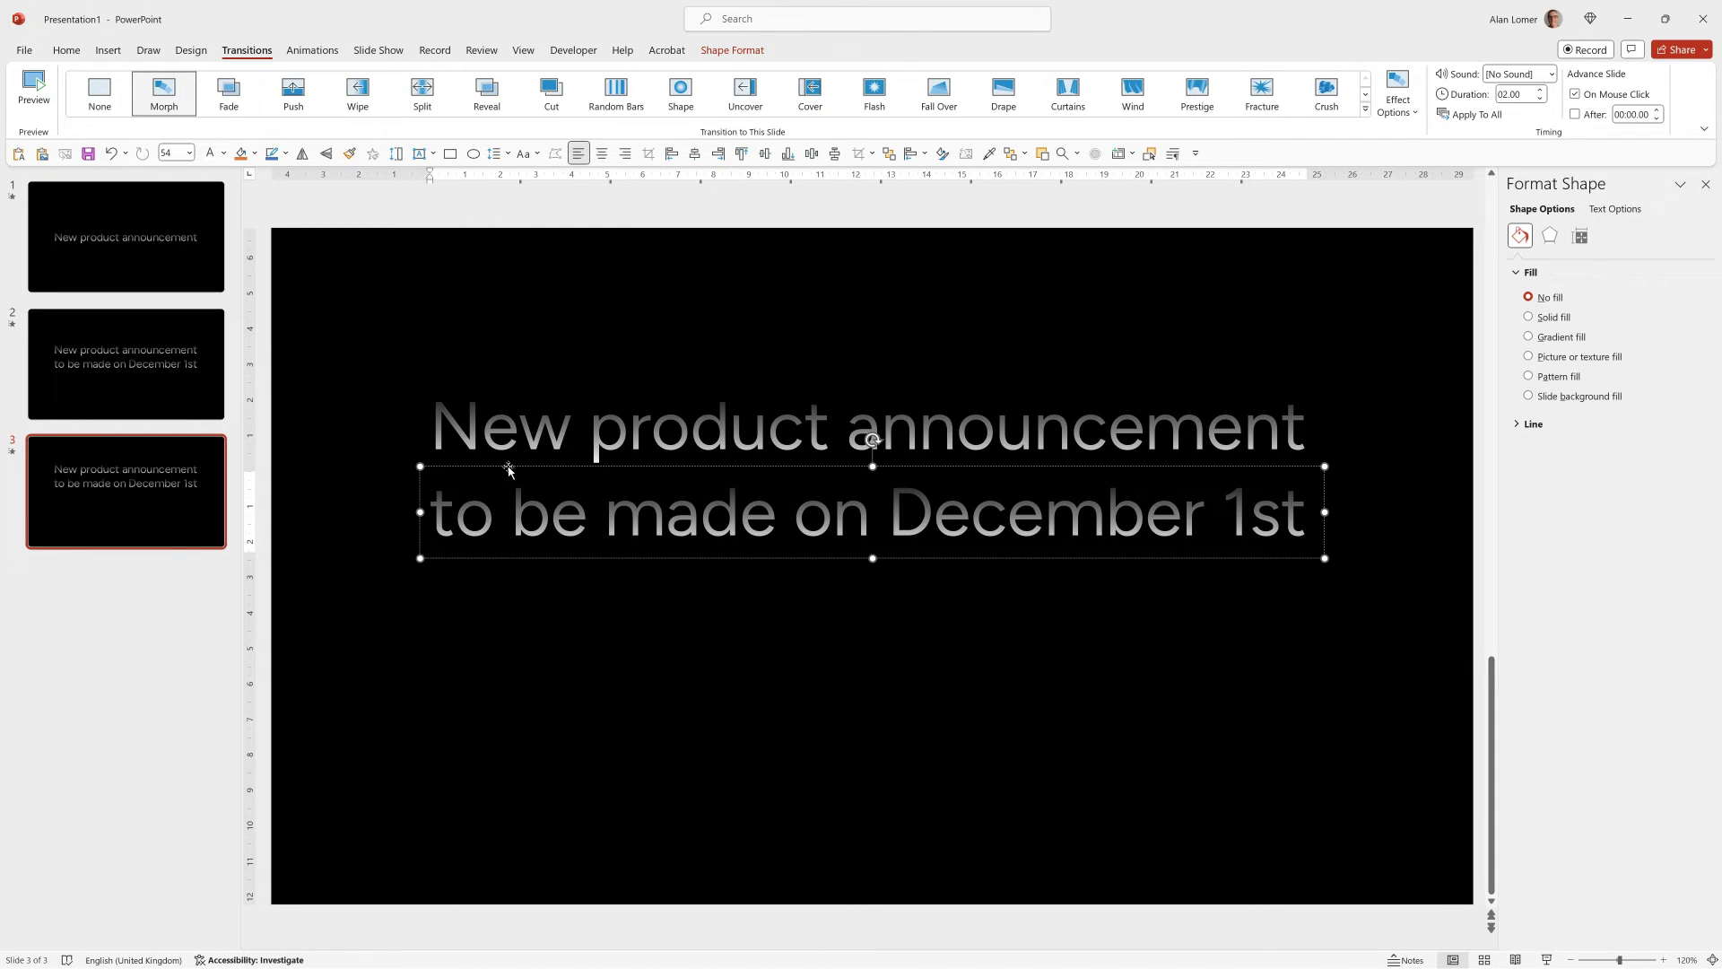
drag(509, 467, 508, 550)
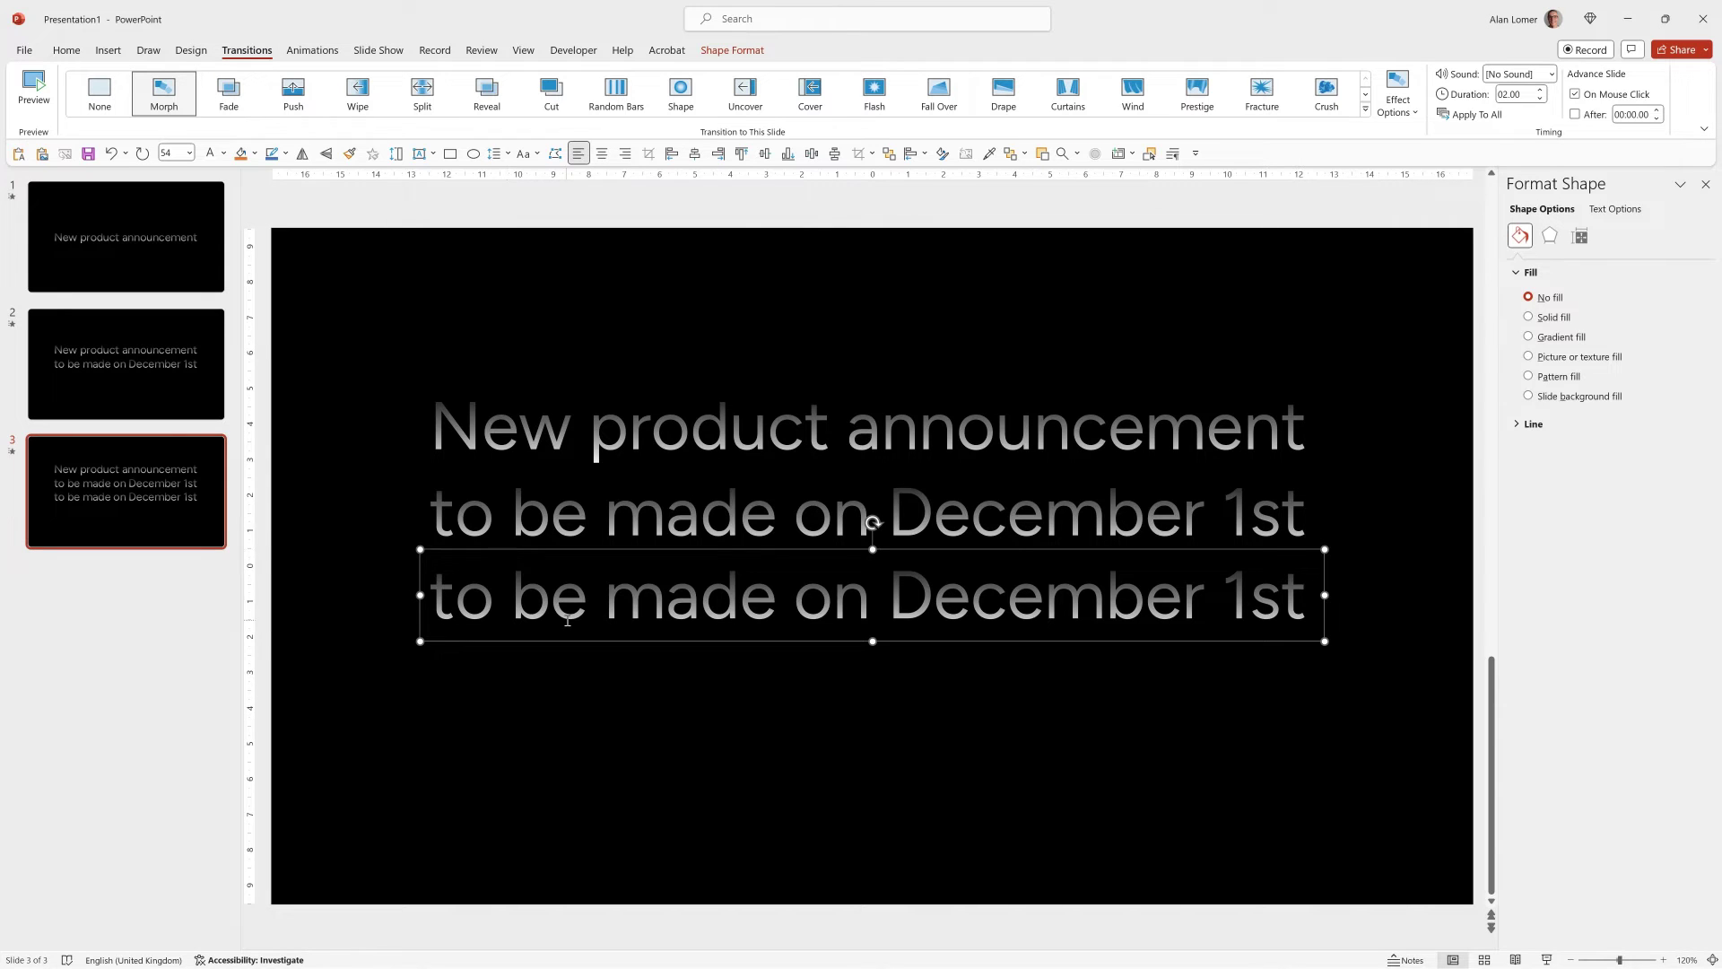
triple_click(508, 606)
text(Tune in to see on Youtube live)
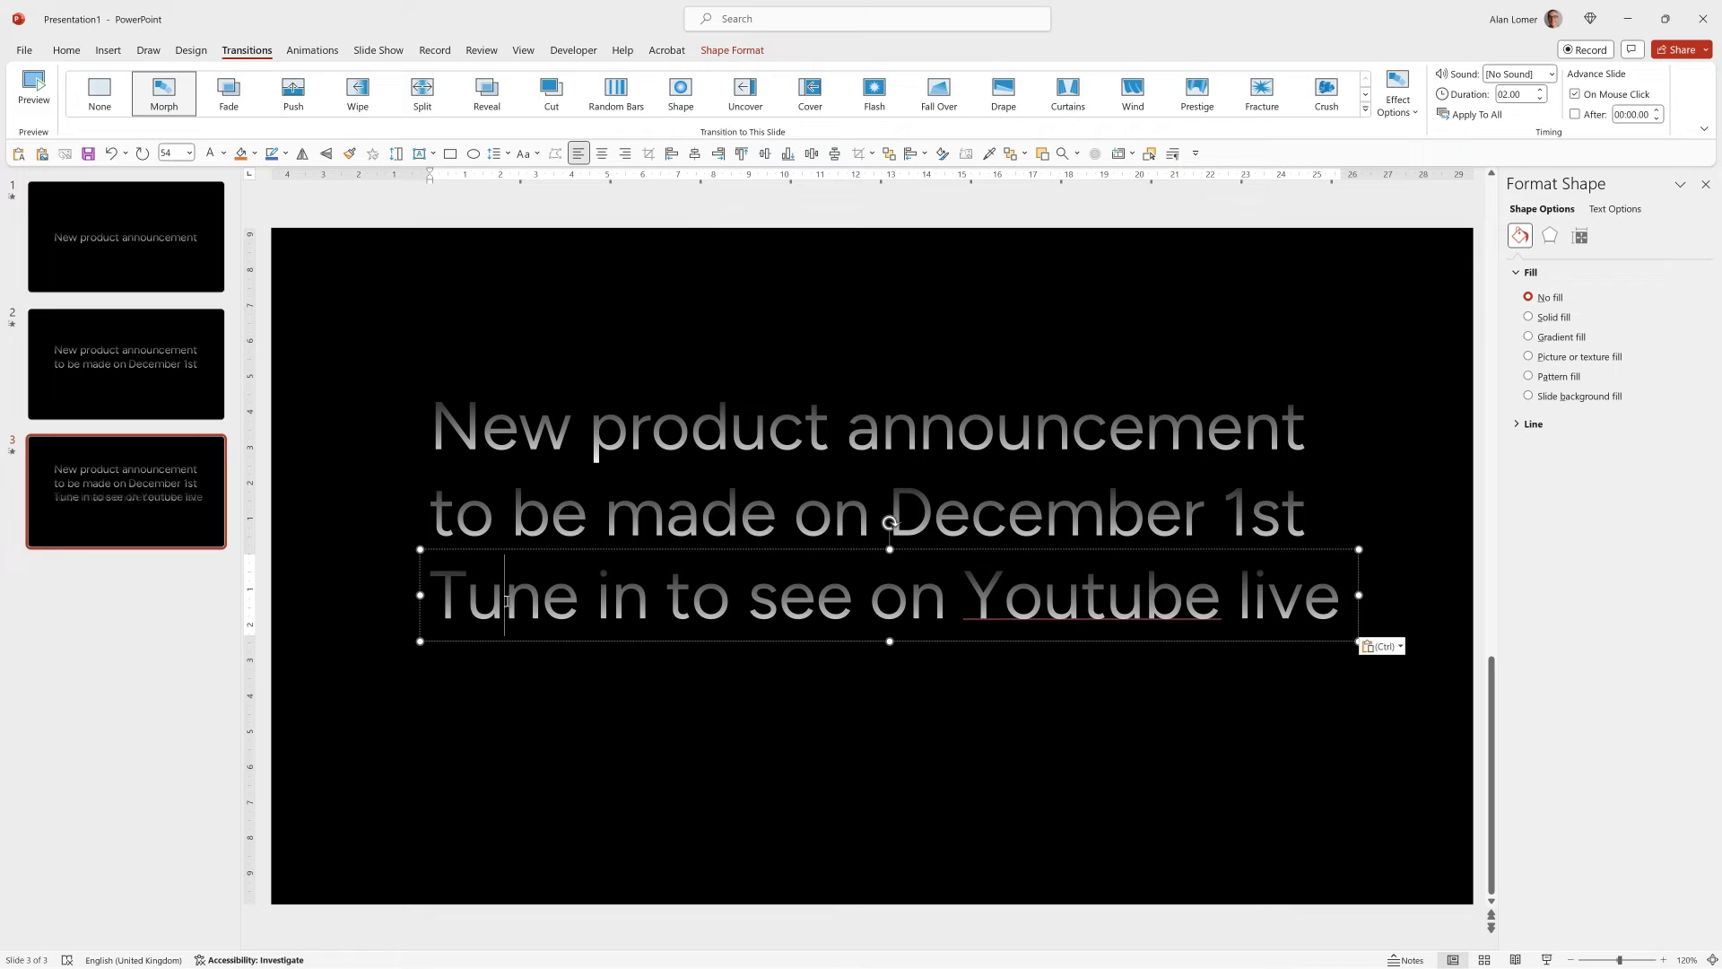
Set the bottom line to 52 pt, centre its text, and centre the box horizontally
click(66, 49)
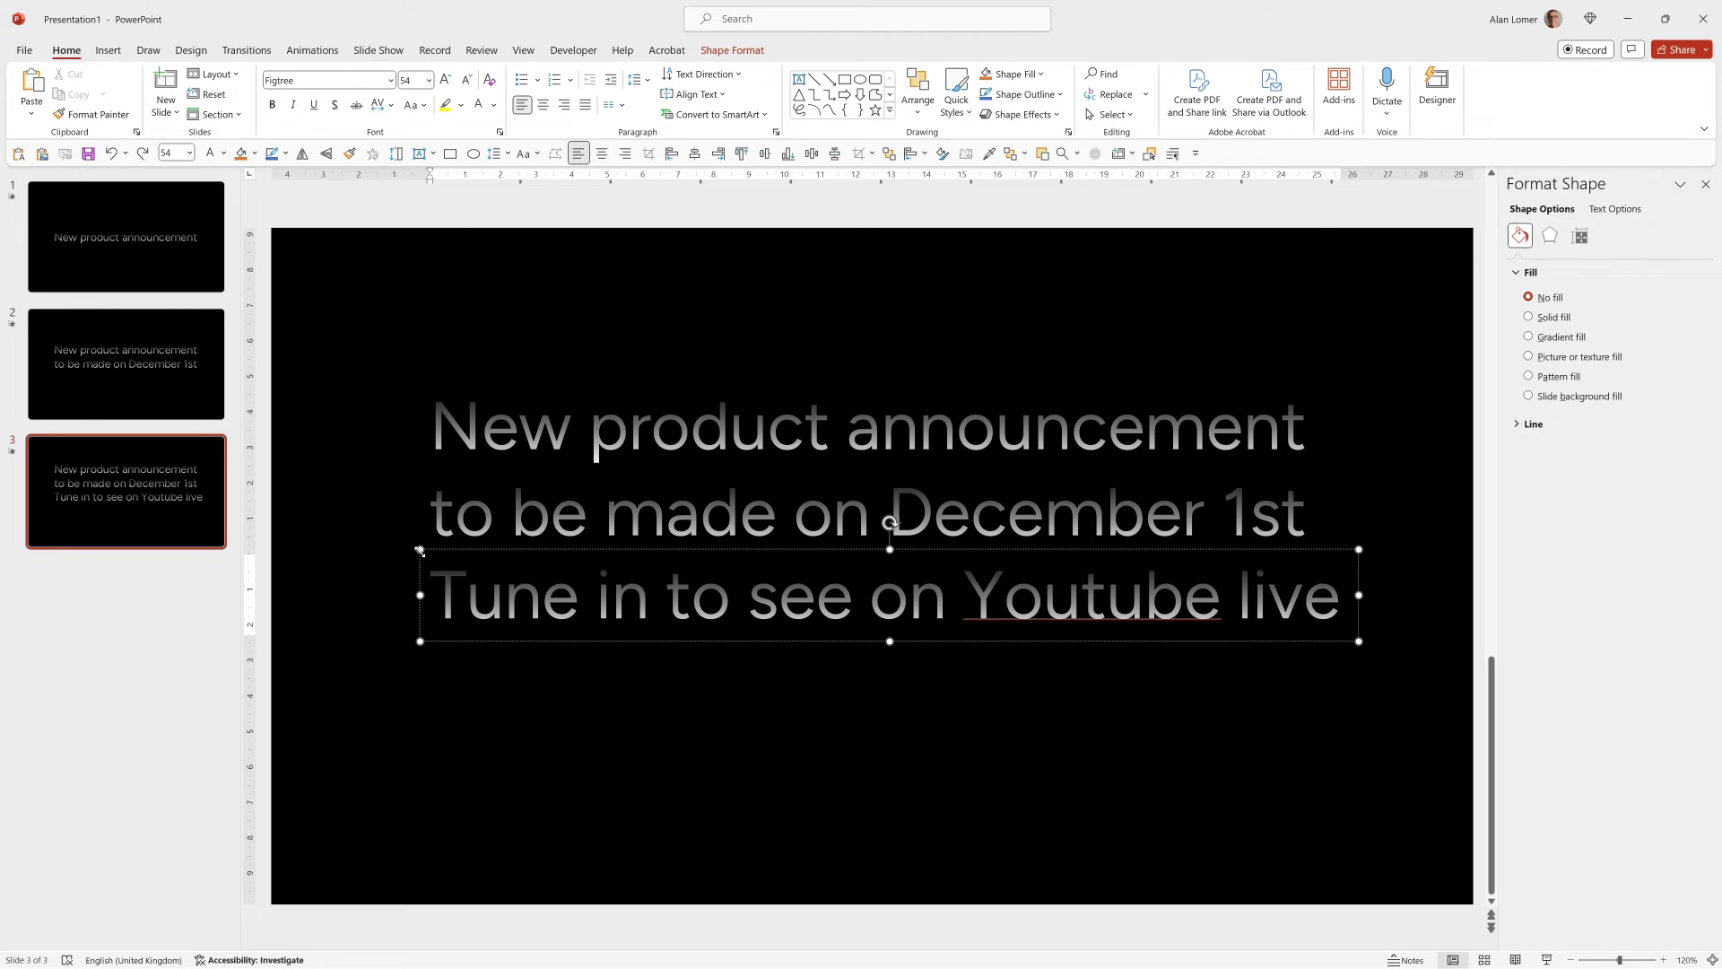
click(458, 549)
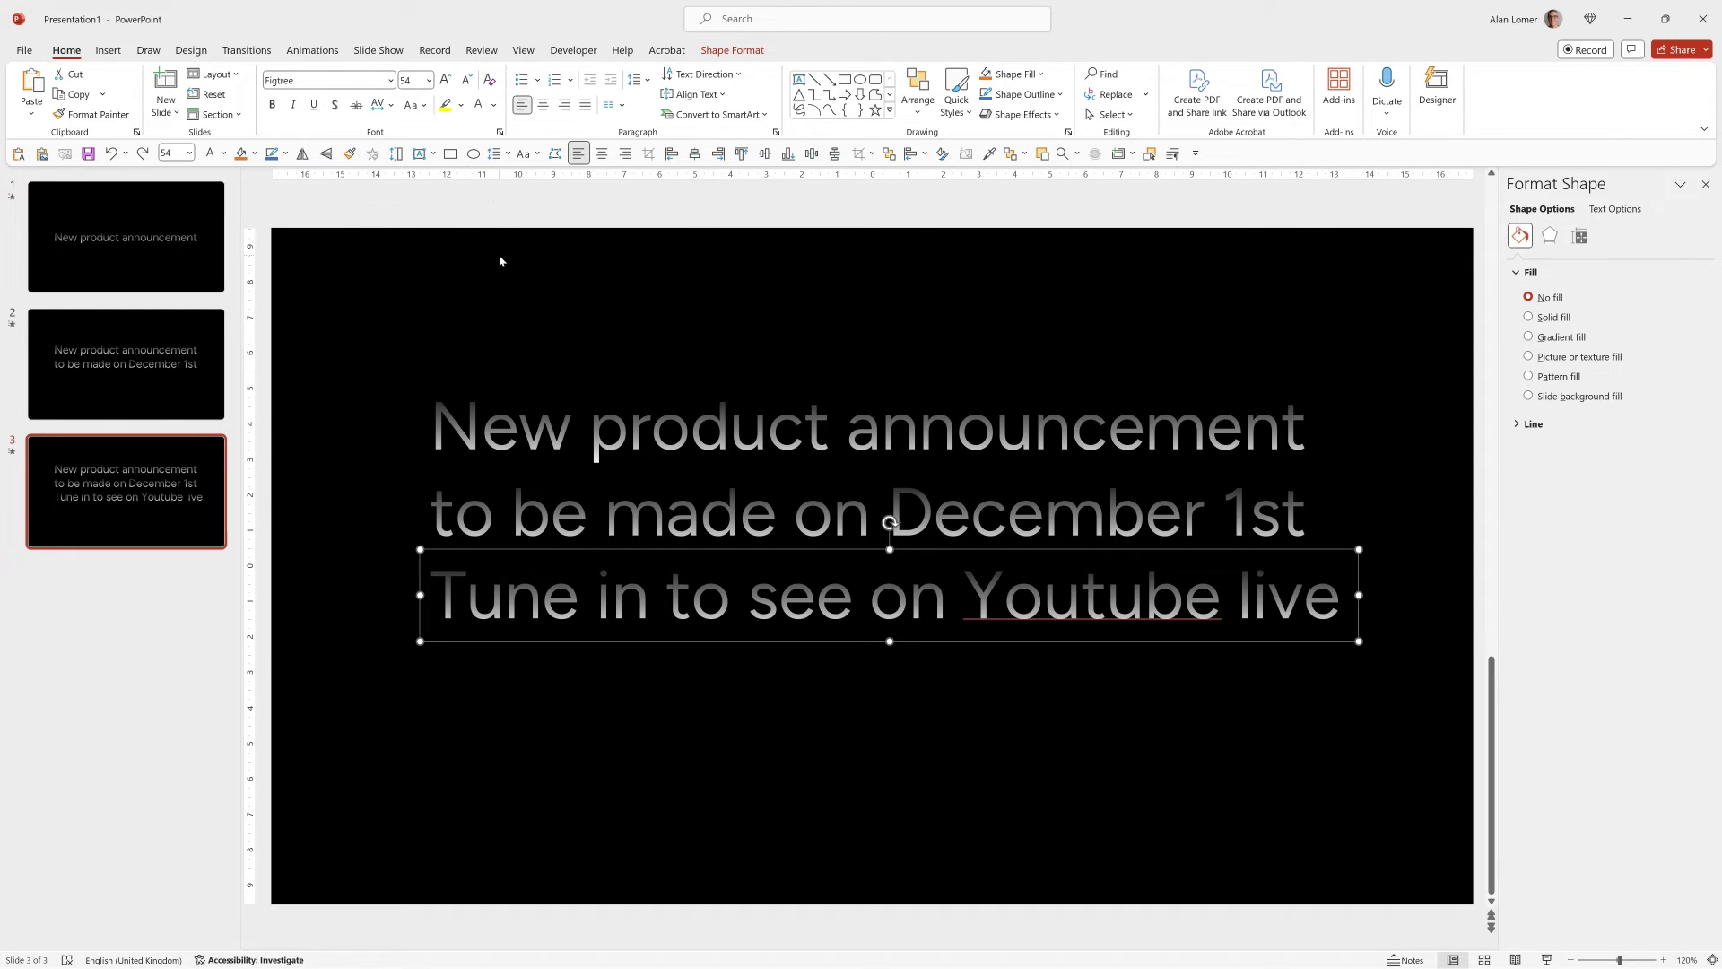
click(411, 82)
text(52)
key(Return)
click(541, 103)
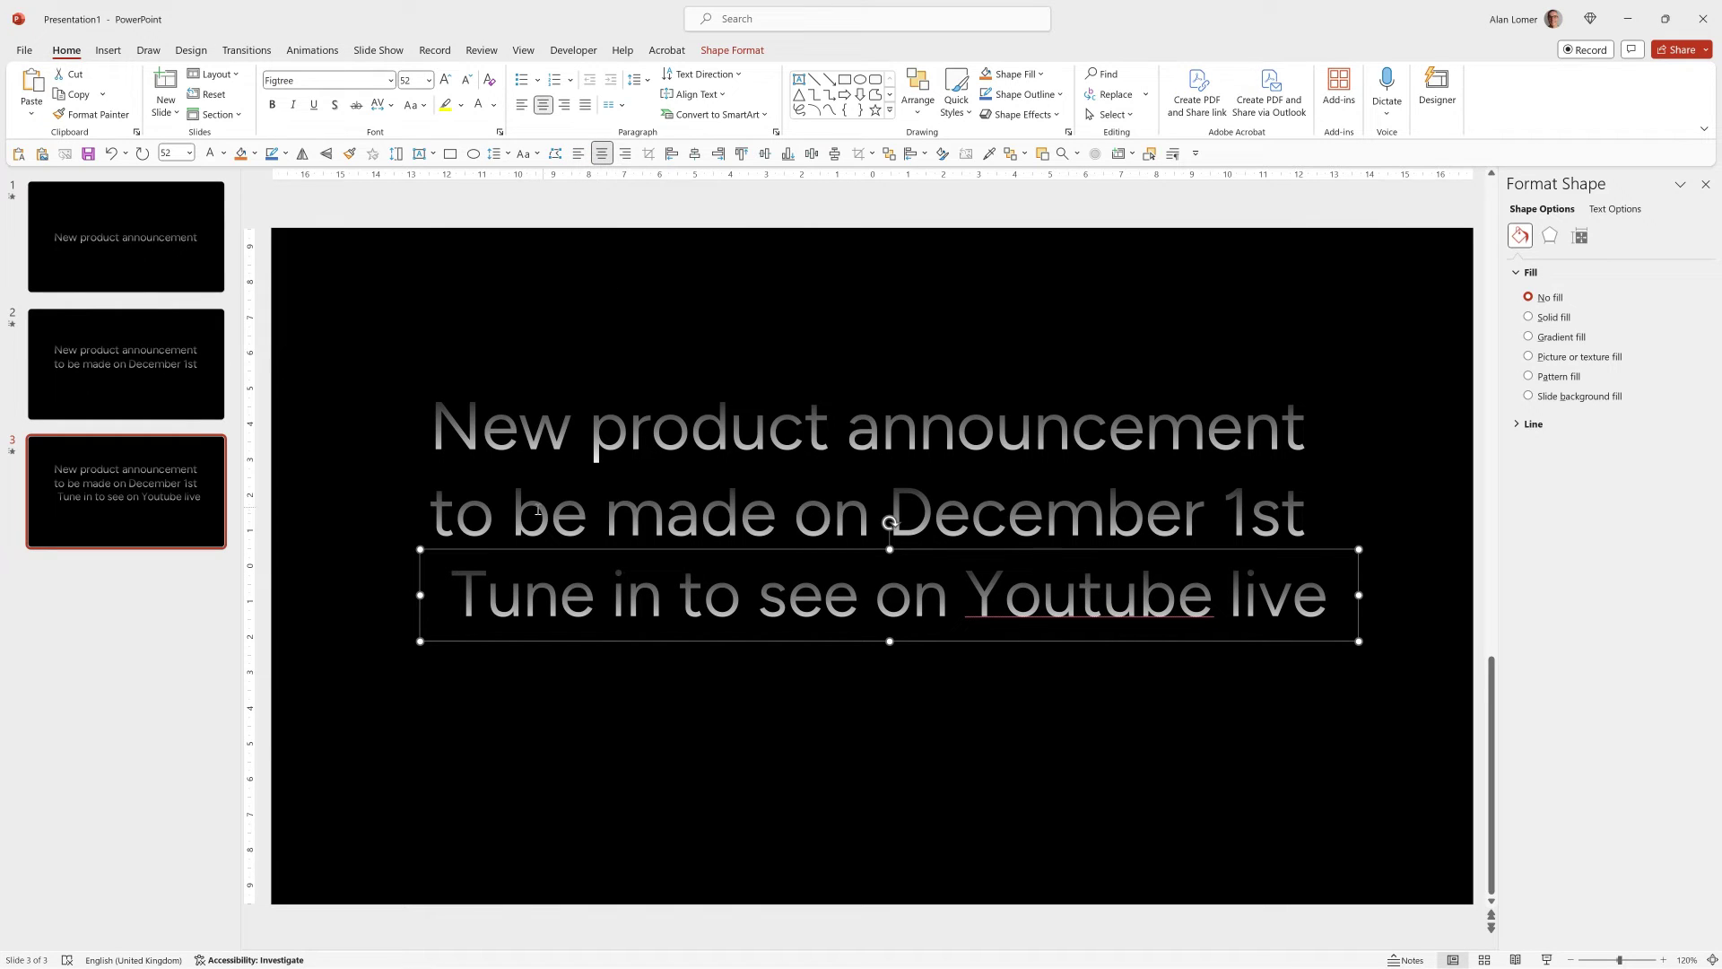
click(695, 154)
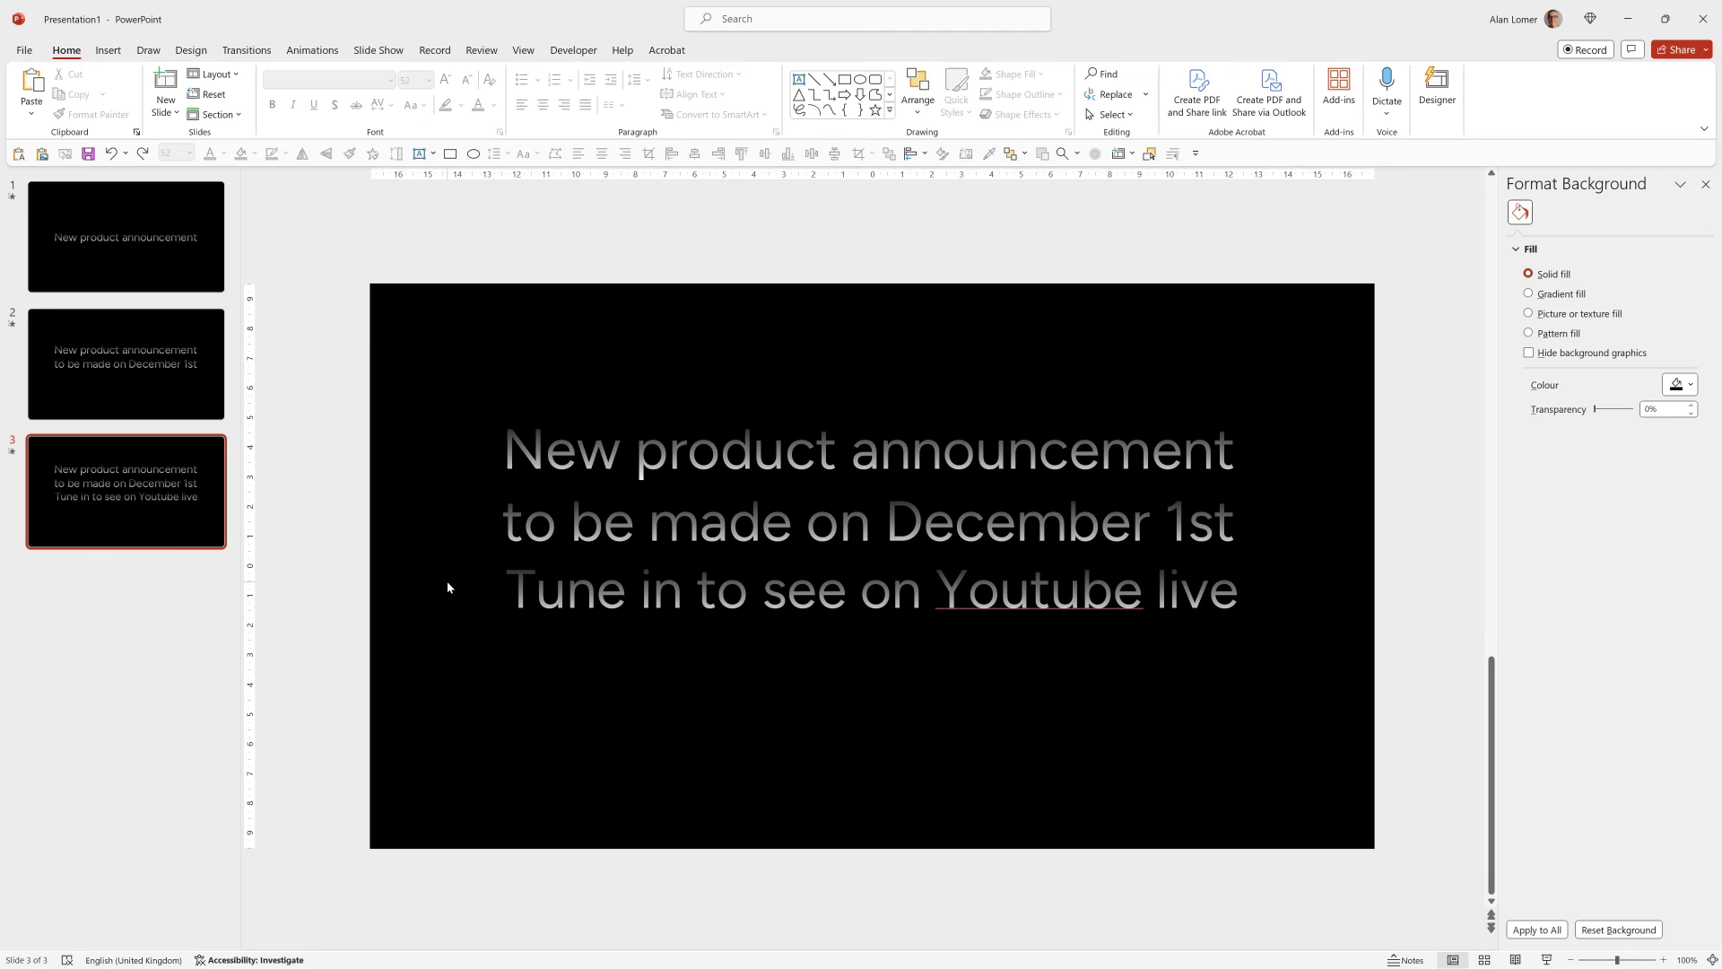
Paste the 'Tune in to see on Youtube live' box onto slide 2, parked below its bottom edge
click(505, 583)
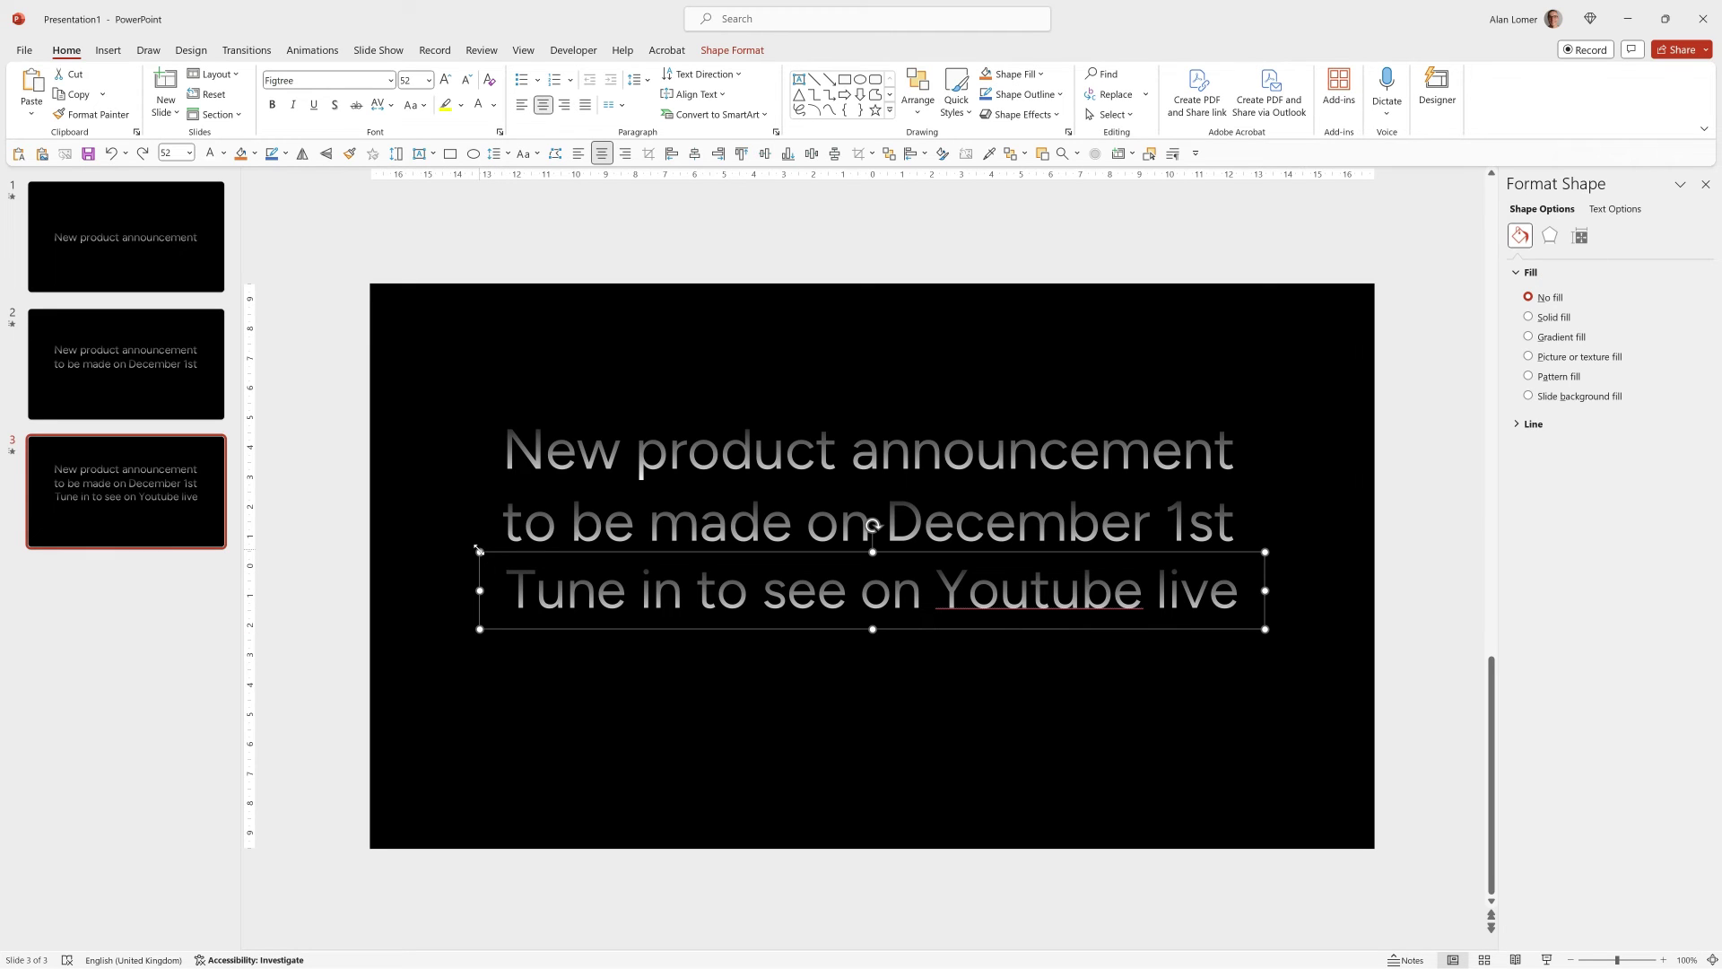
click(143, 380)
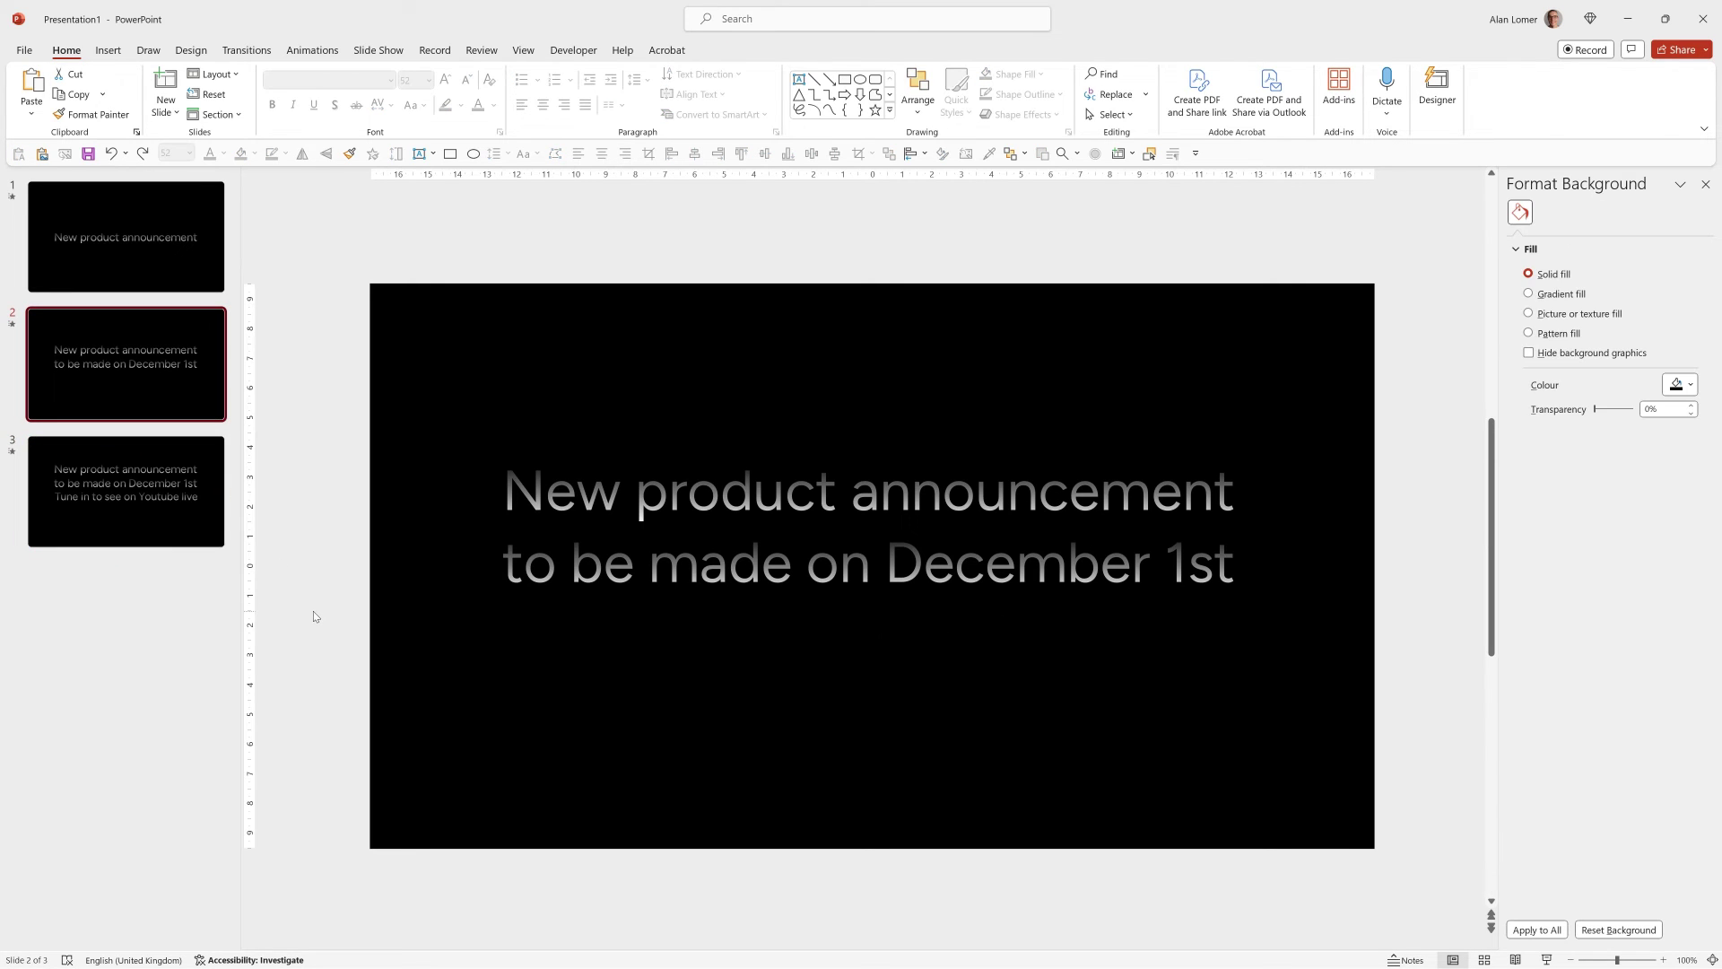
key(ctrl+v)
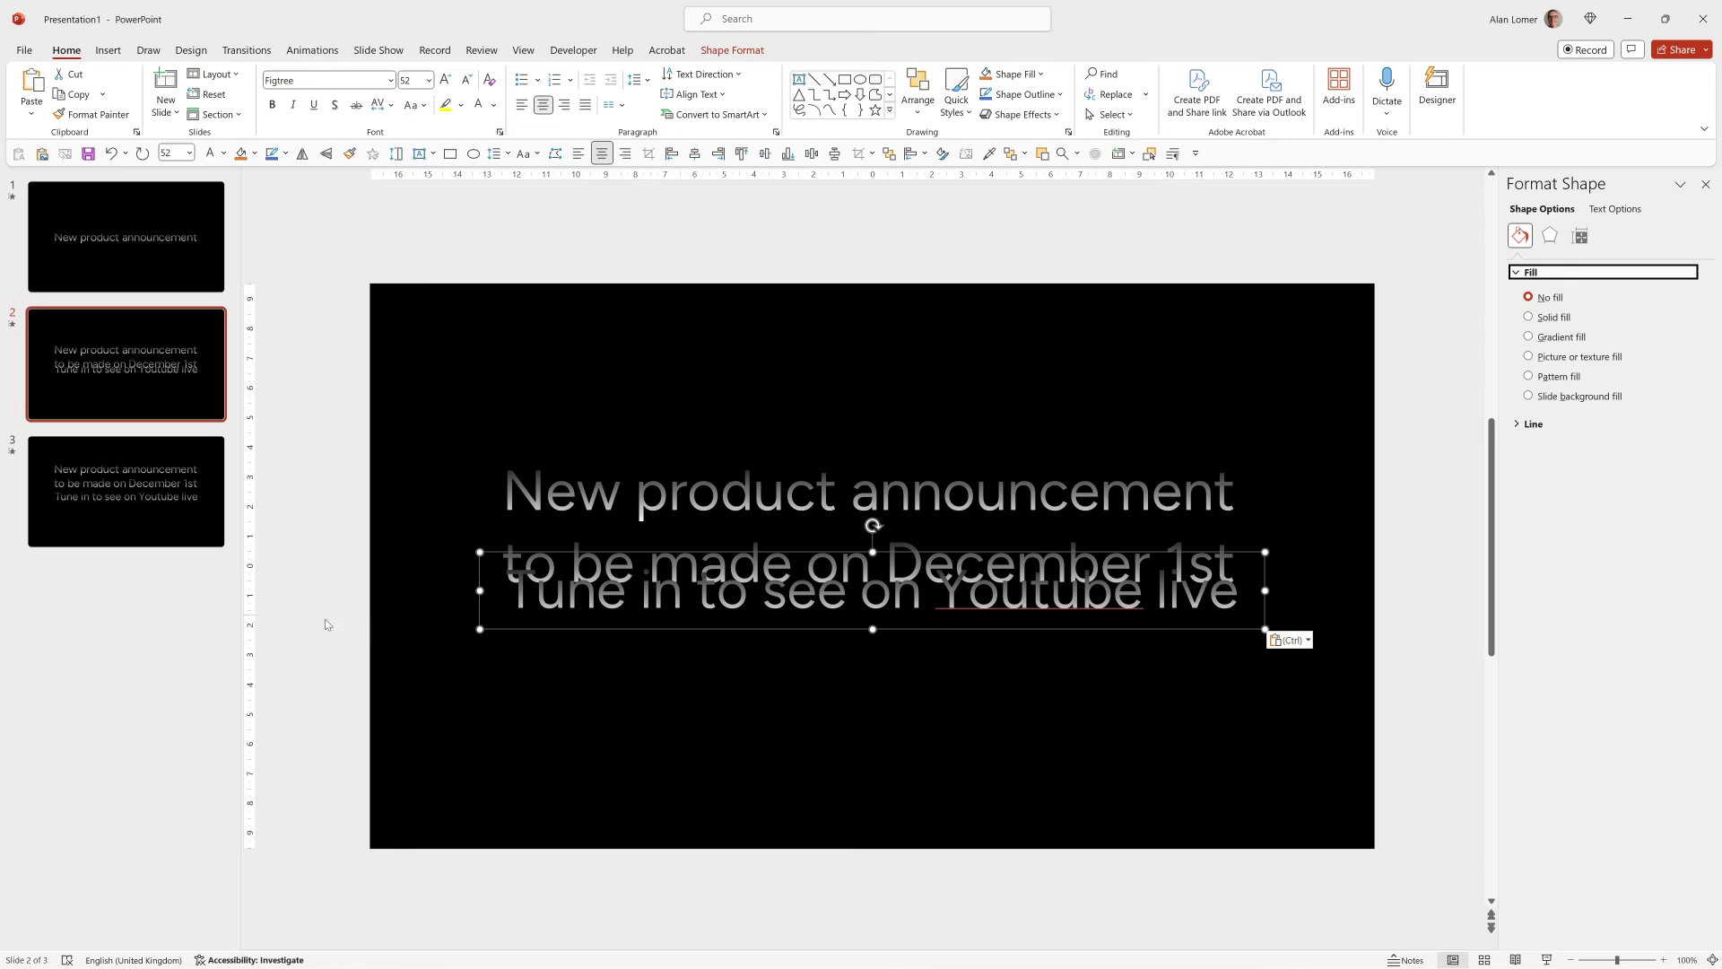
drag(529, 630, 536, 917)
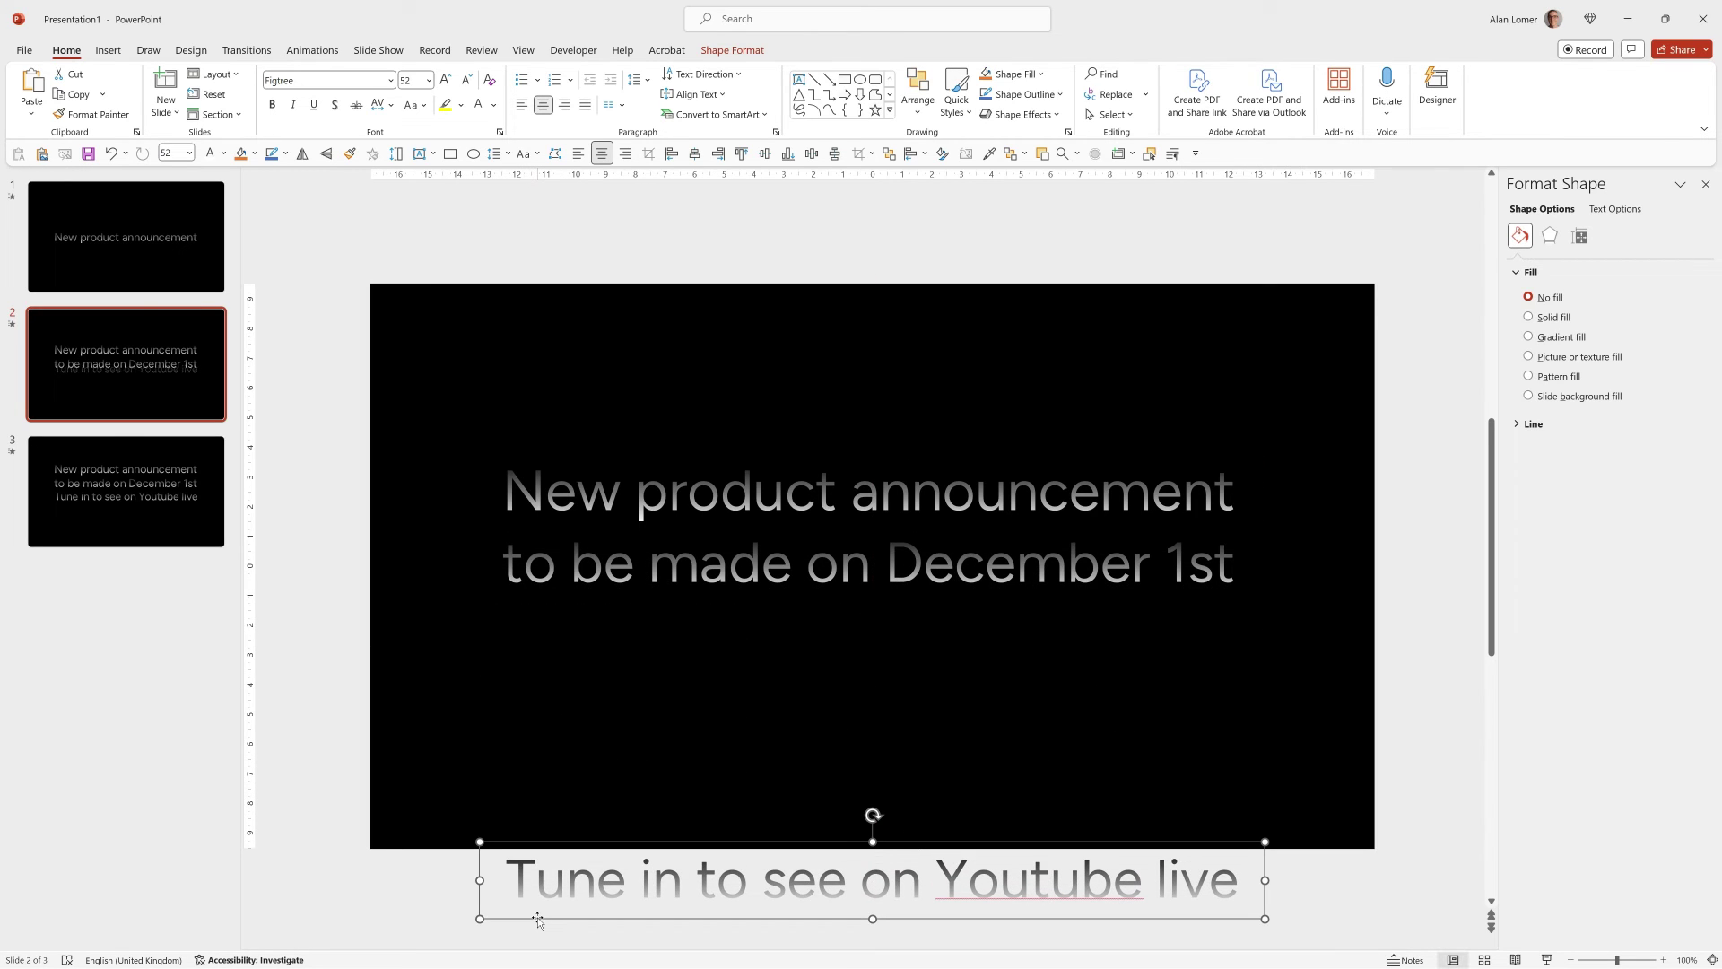
click(90, 373)
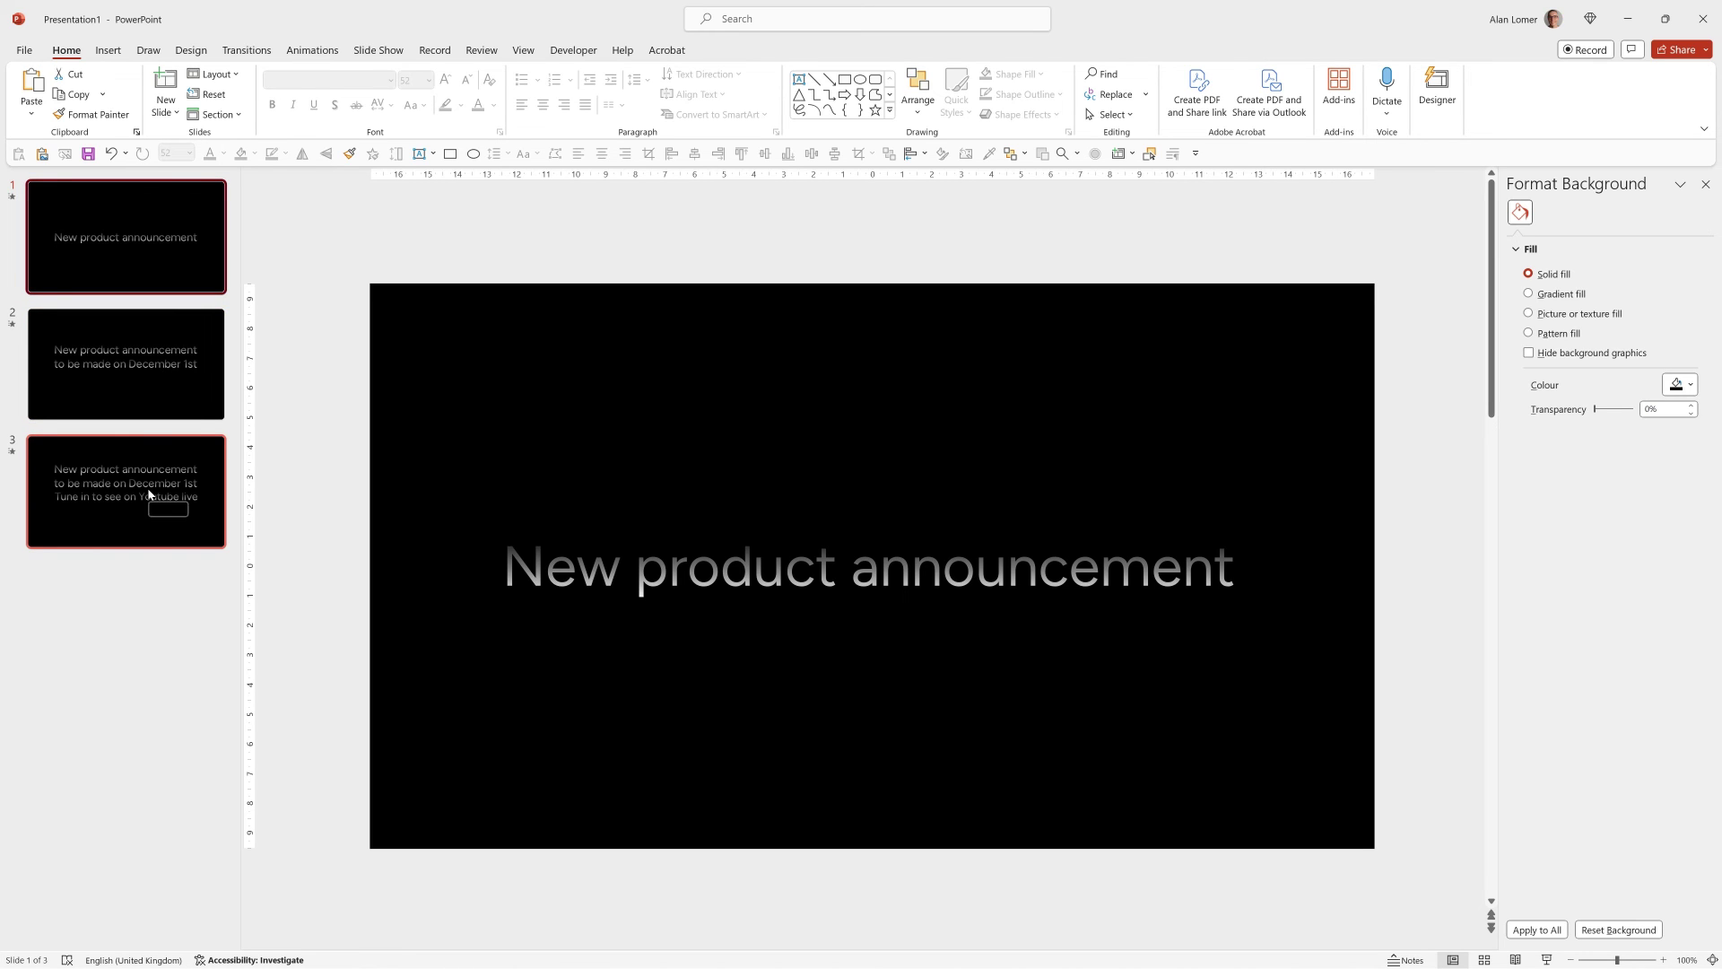
Select all three slides and cut the Morph duration from 02.00 to 01.00
shift+click(150, 495)
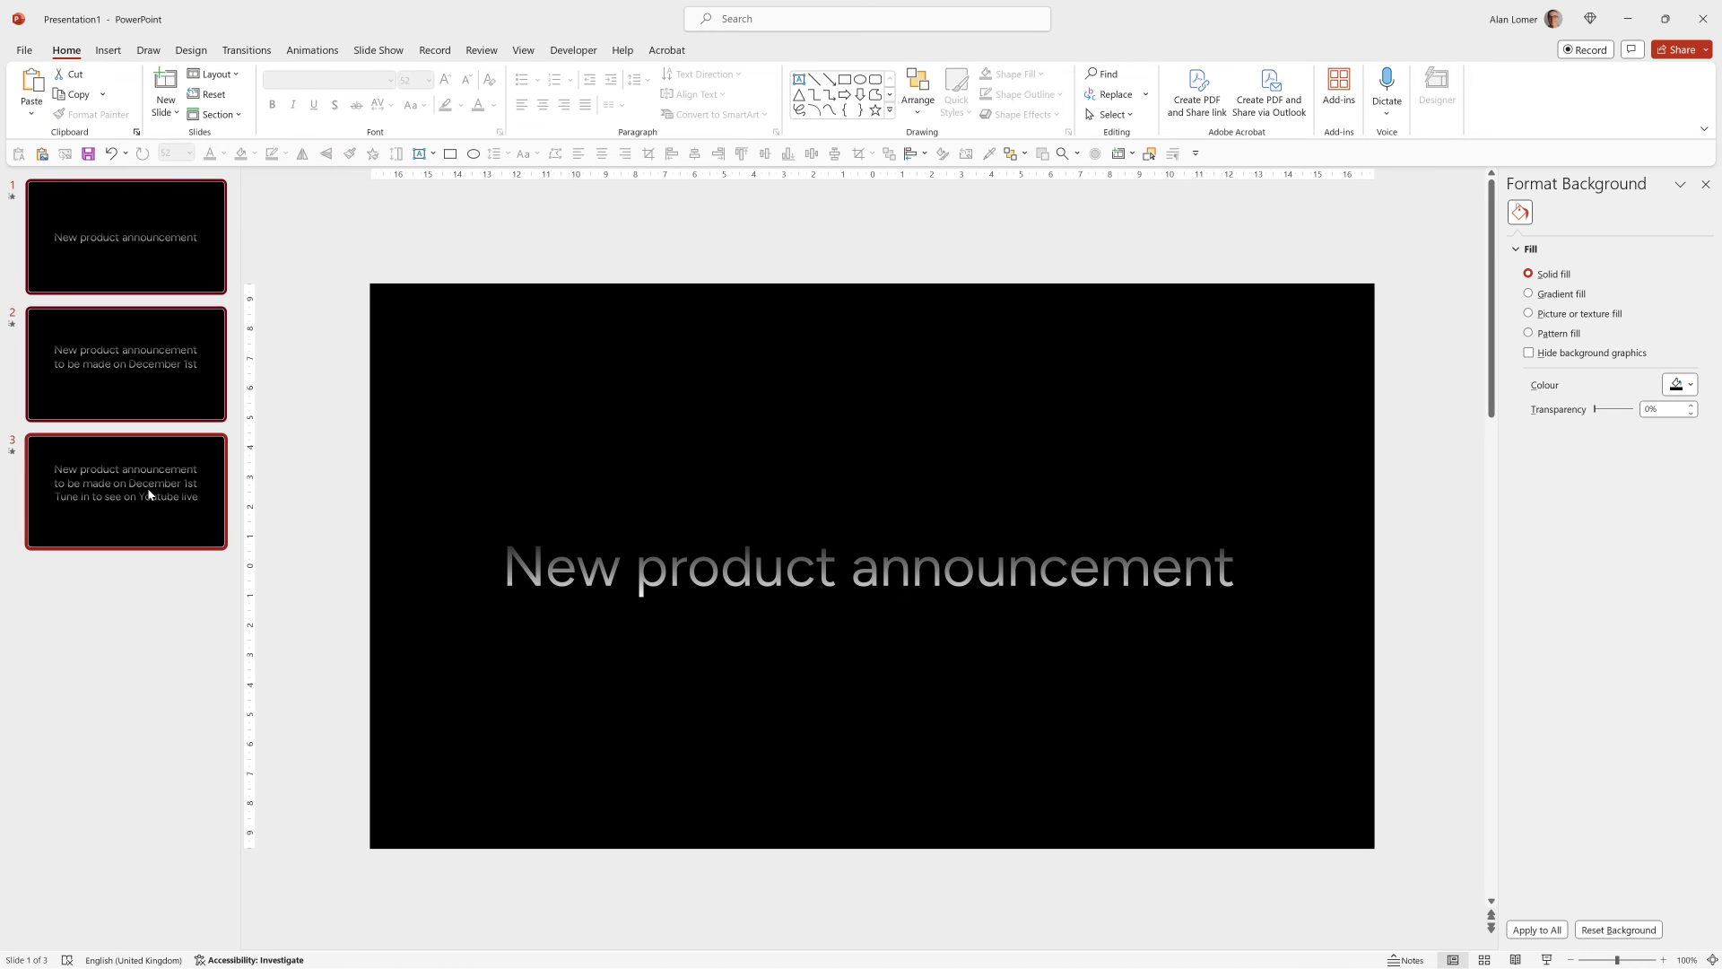
click(247, 51)
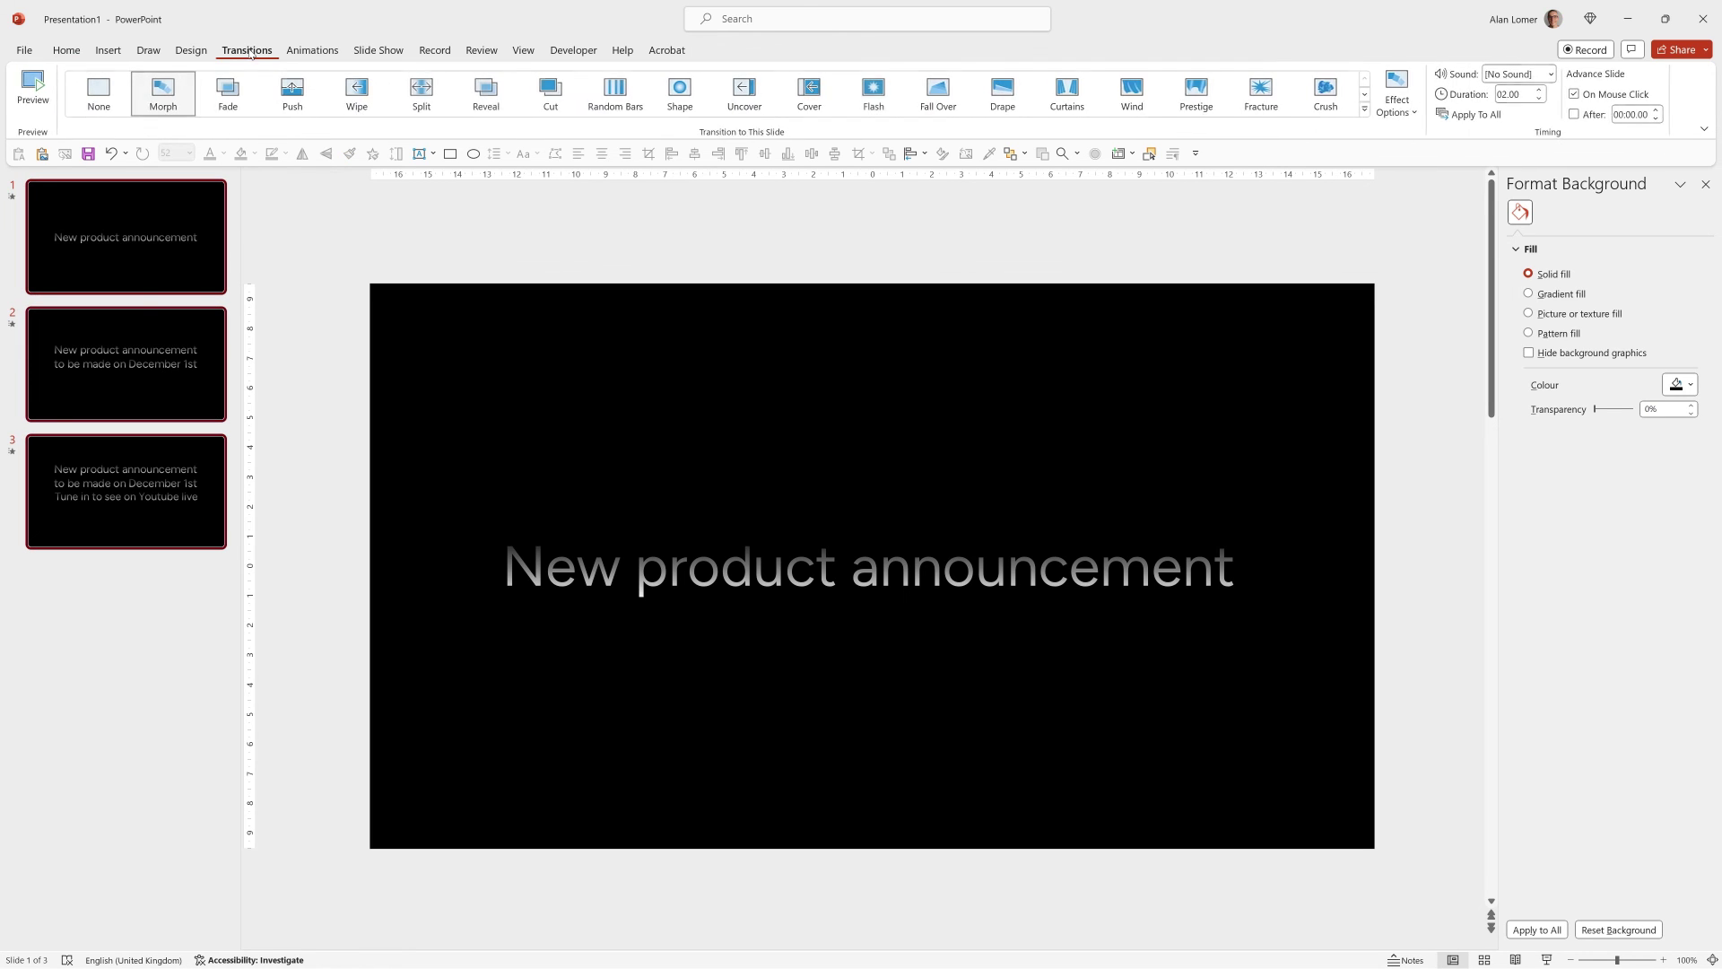
click(1540, 99)
click(1540, 99)
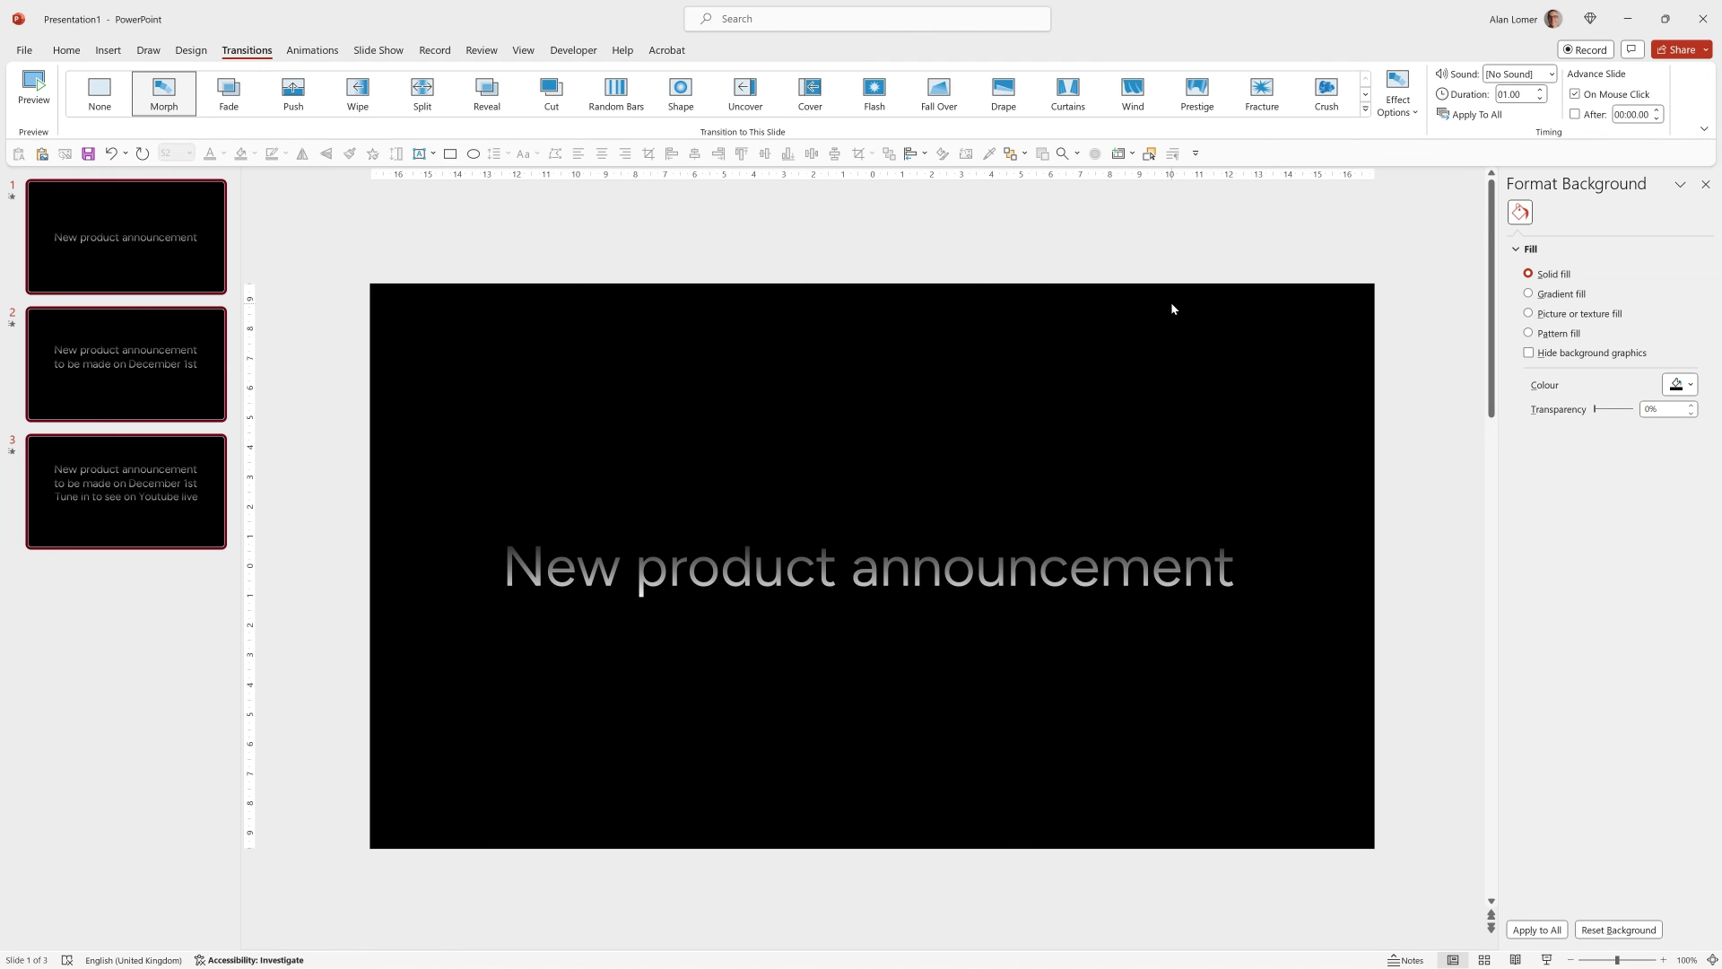